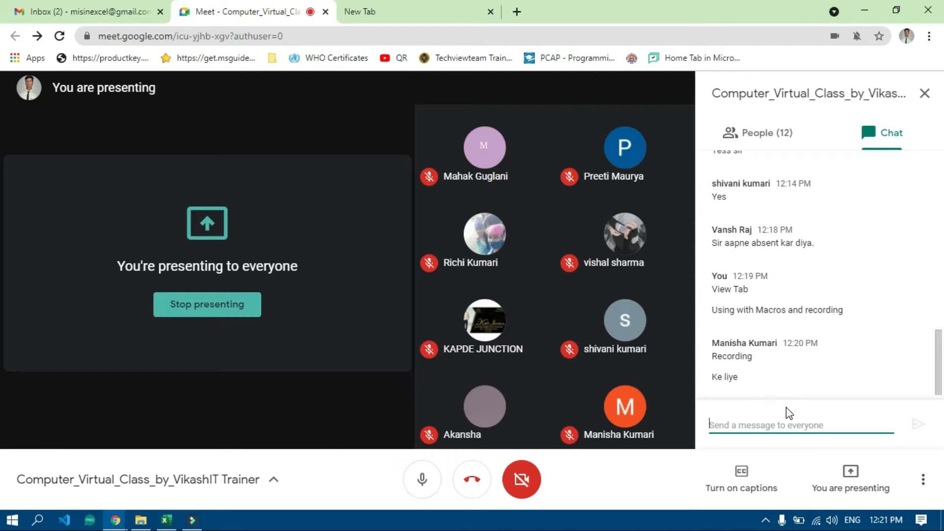
# Switch to the blank Excel workbook and add a second worksheet after Sheet1
pyautogui.click(166, 521)
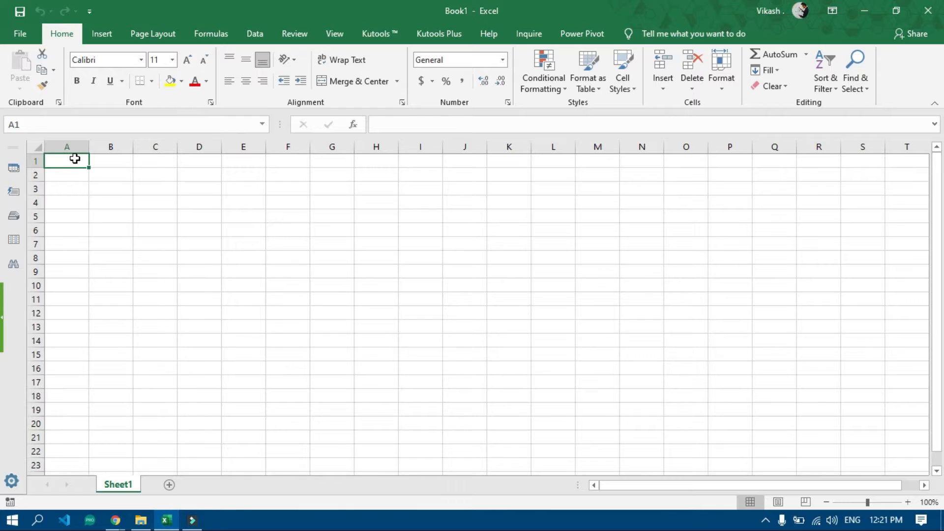
pyautogui.moveTo(74, 158); pyautogui.dragTo(554, 339)
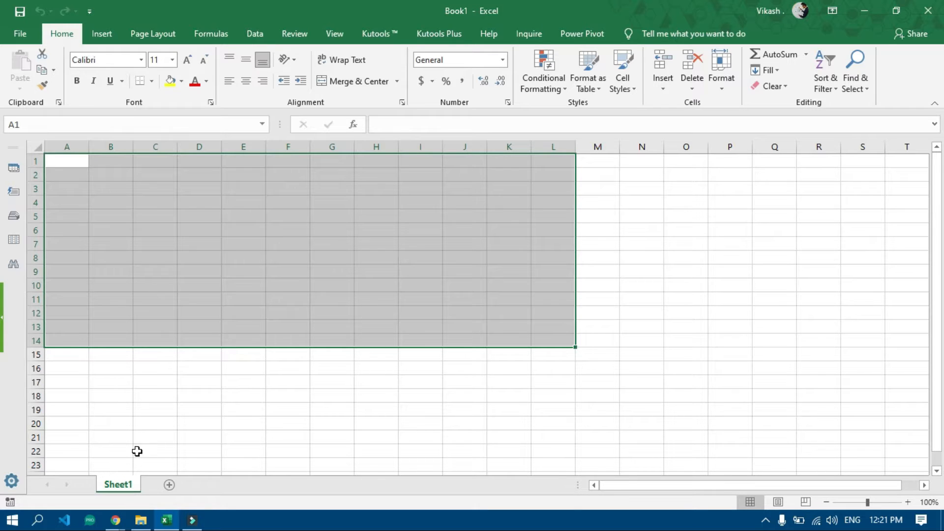
pyautogui.click(170, 485)
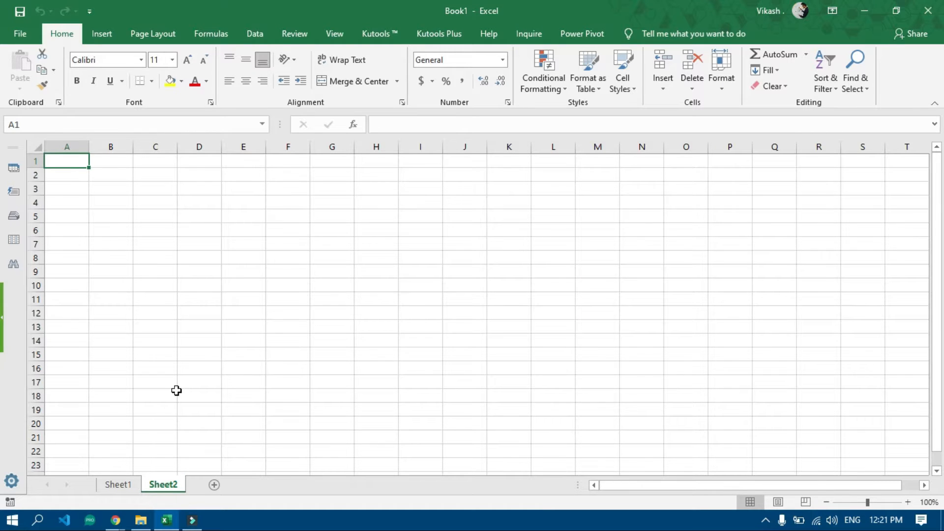
pyautogui.scroll(8, 176, 390)
pyautogui.scroll(4, 176, 391)
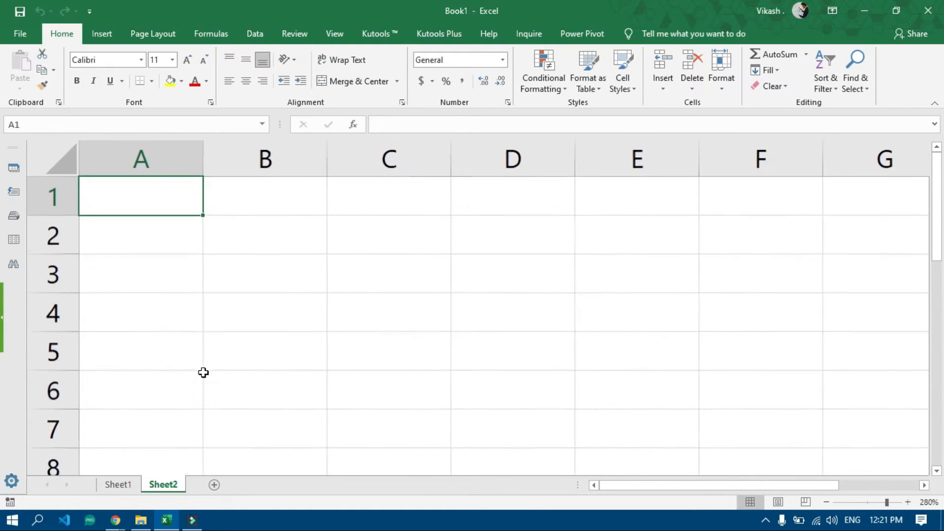
# Return to Sheet1 and enter the column header S.No. in cell A1
pyautogui.click(114, 487)
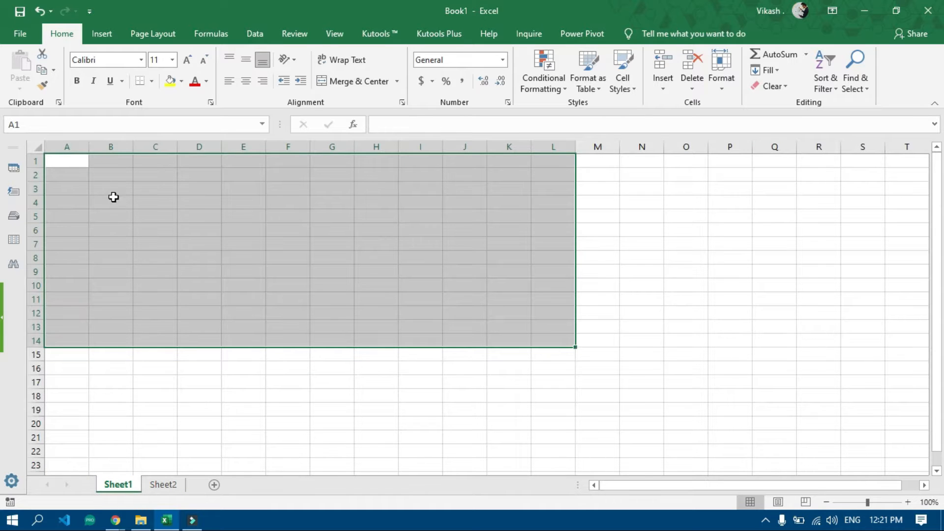
pyautogui.scroll(5, 143, 288)
pyautogui.scroll(5, 141, 286)
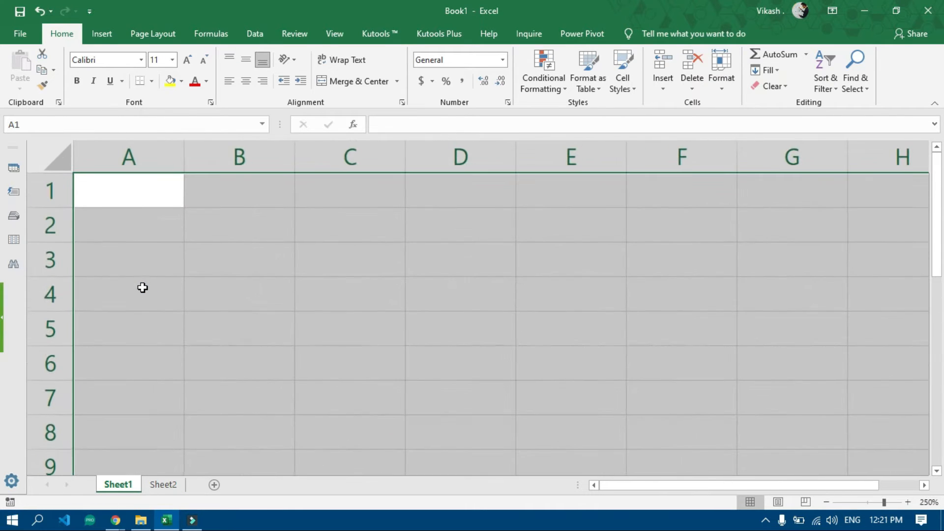
pyautogui.moveTo(141, 194); pyautogui.dragTo(586, 308)
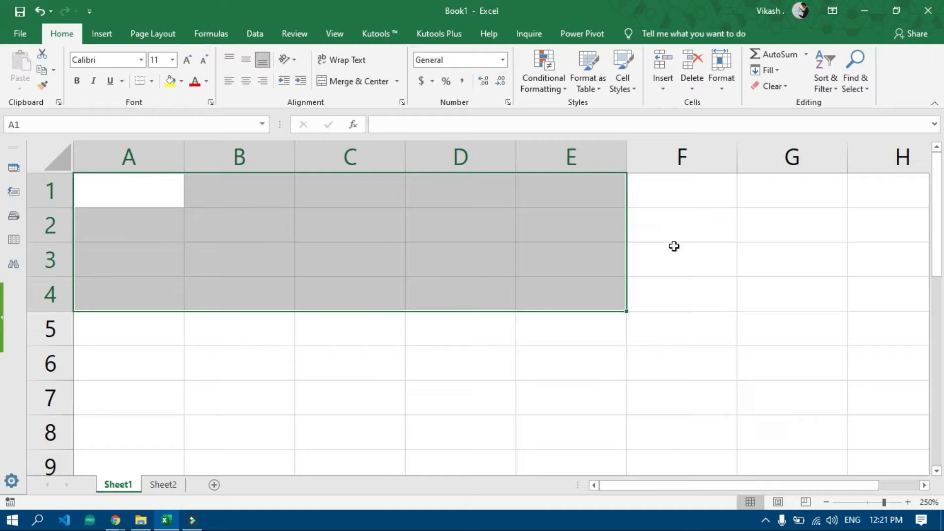
pyautogui.click(160, 184)
pyautogui.write('S.No.')
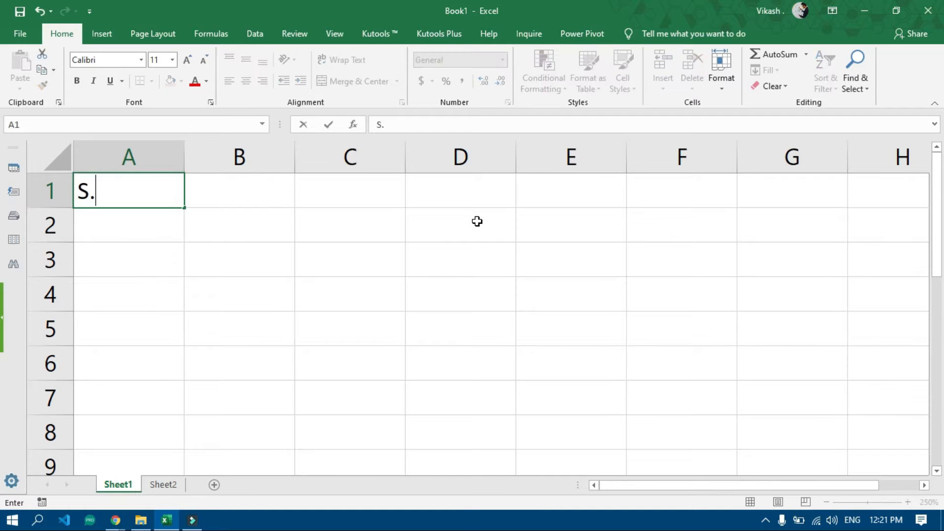
pyautogui.press('Tab')
# Enter Name as the column header in cell B1
pyautogui.write('Name')
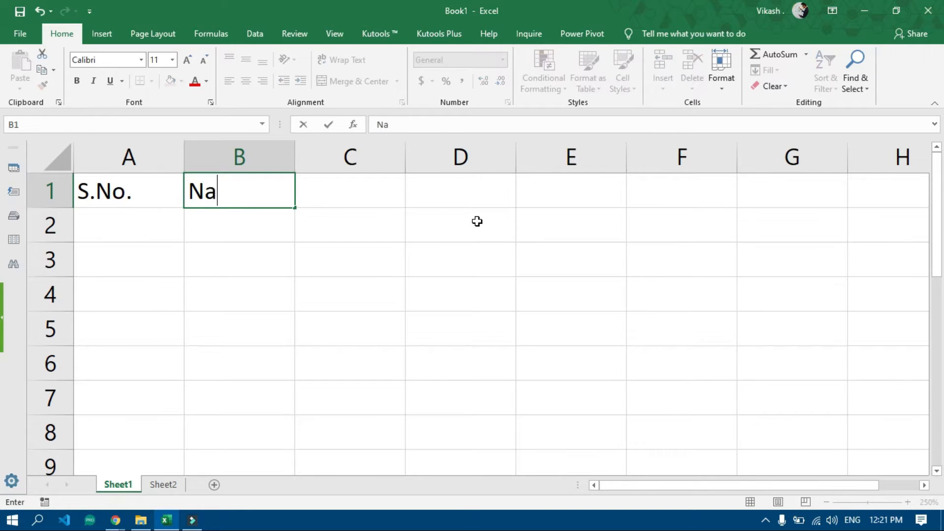
pyautogui.press('Tab')
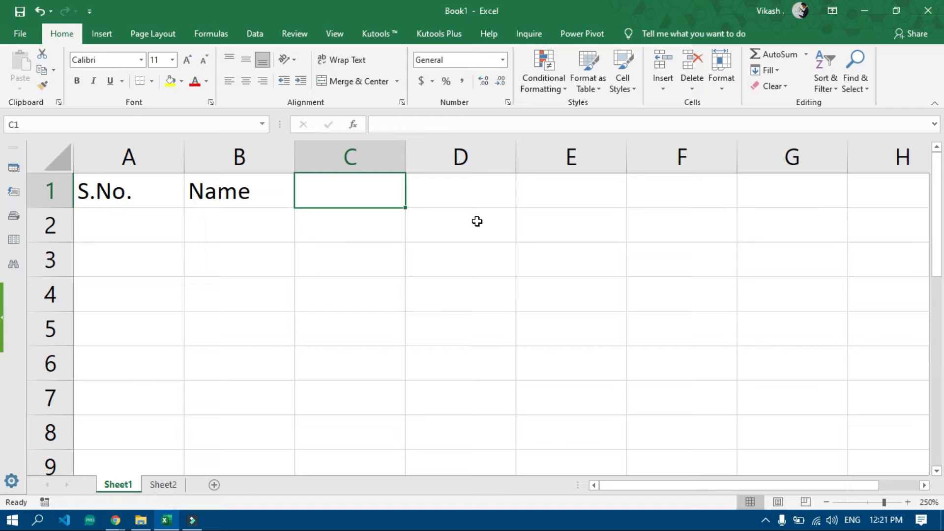
pyautogui.press('Left')
# Enter the column headers Product, Price, Qty and Total Amount in cells B1 to E1
pyautogui.write('Pr')
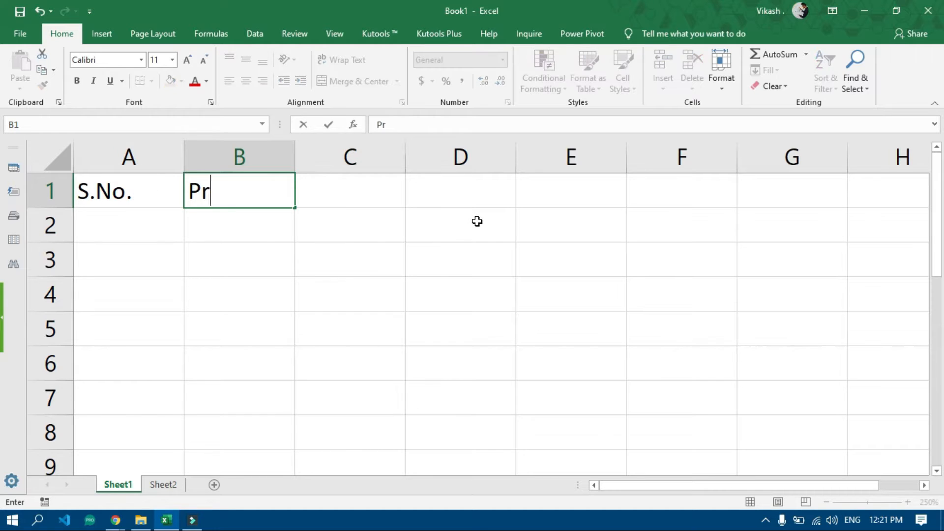
pyautogui.write('oduct')
pyautogui.press('Tab')
pyautogui.write('Price')
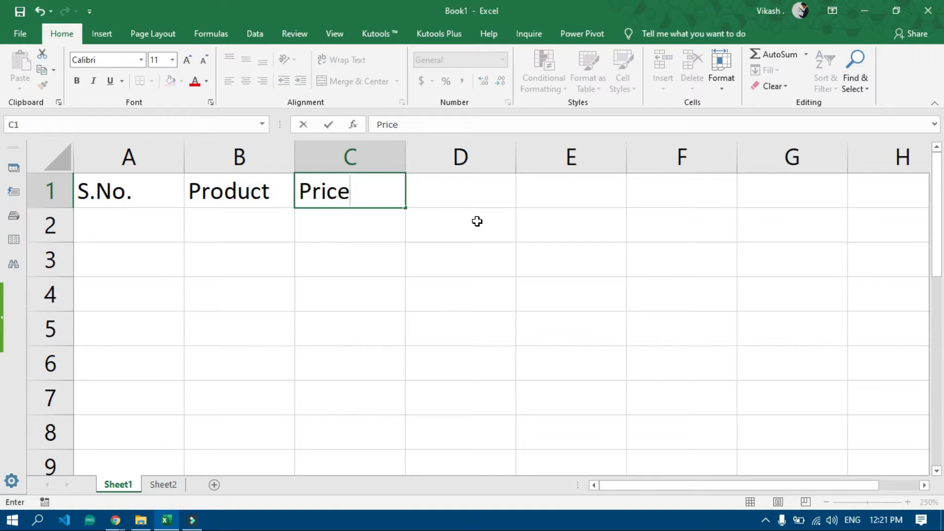
pyautogui.press('Tab')
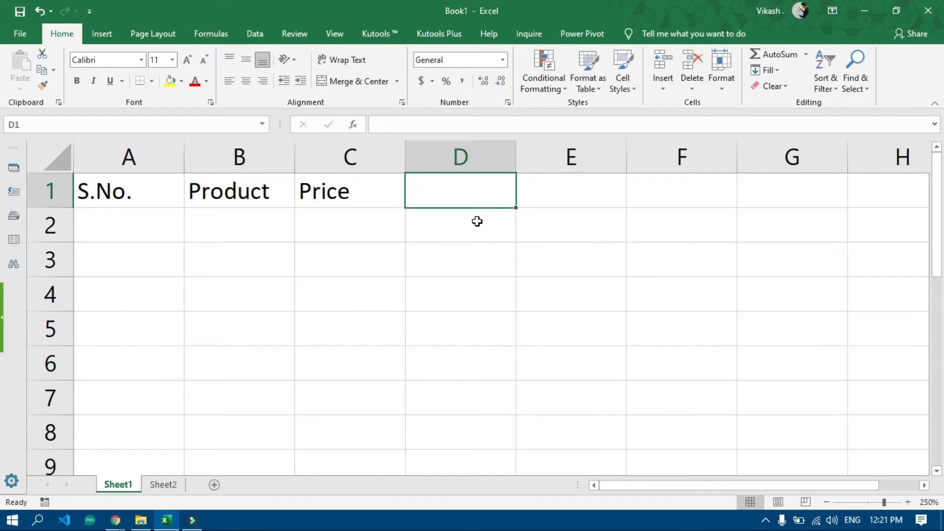
pyautogui.write('Qty')
pyautogui.press('Tab')
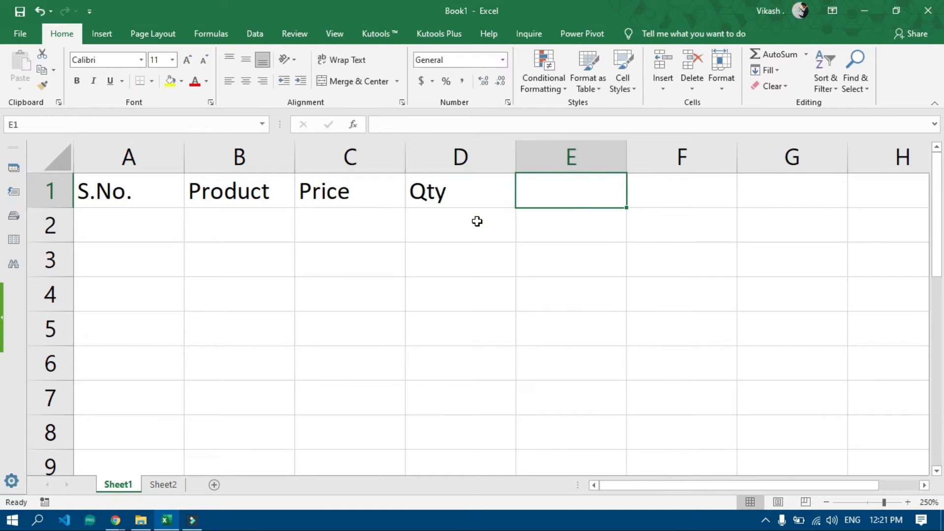
pyautogui.write('Total Am')
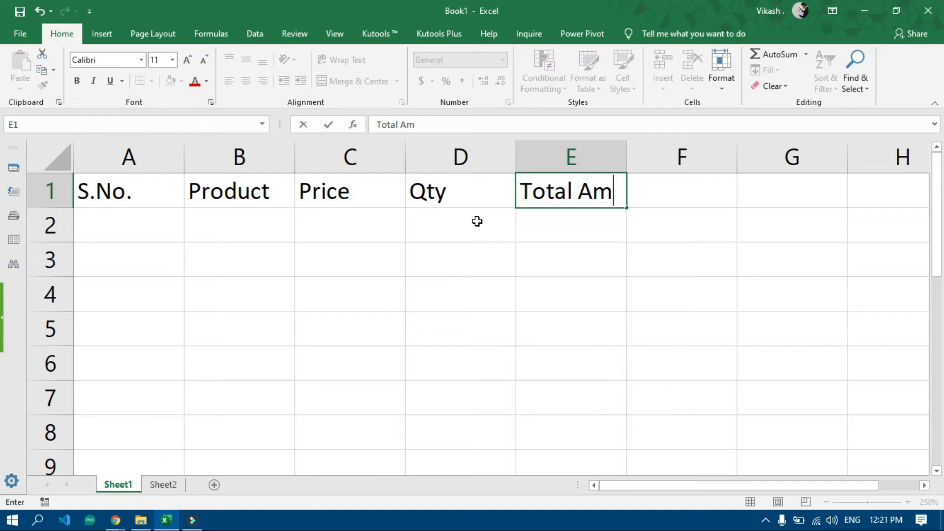
pyautogui.write('ount')
pyautogui.press('Return')
pyautogui.hotkey('ctrl', 'Home')
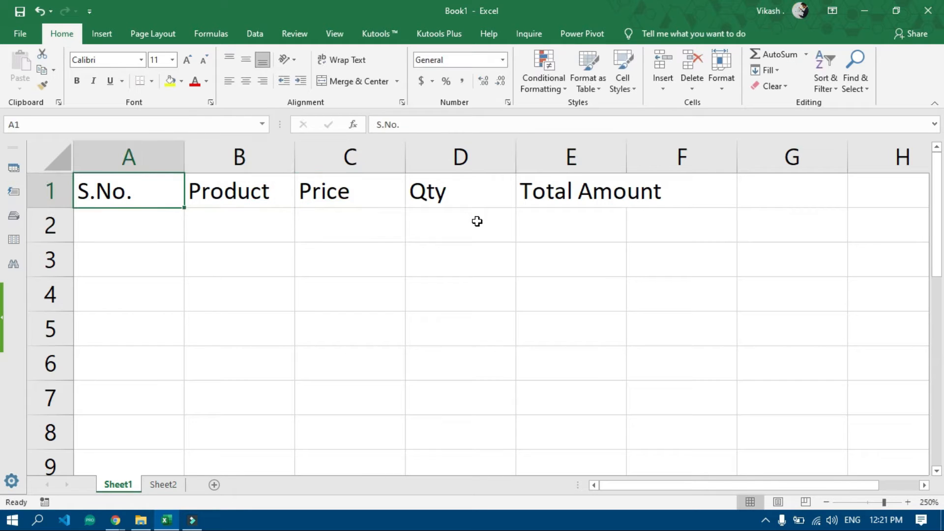
# Try auto-fitting the widths of columns A to E to their headers, and undo the change
pyautogui.hotkey('ctrl', 'shift', 'Right')
pyautogui.hotkey('alt', 'h')
pyautogui.press('o')
pyautogui.press('i')
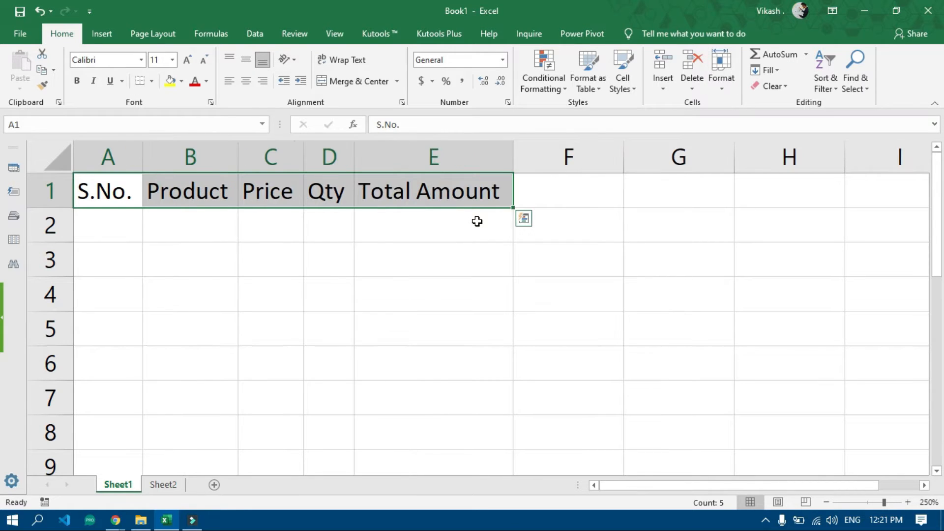
pyautogui.press('Left')
pyautogui.press('Down')
pyautogui.press('Up')
pyautogui.press('Down')
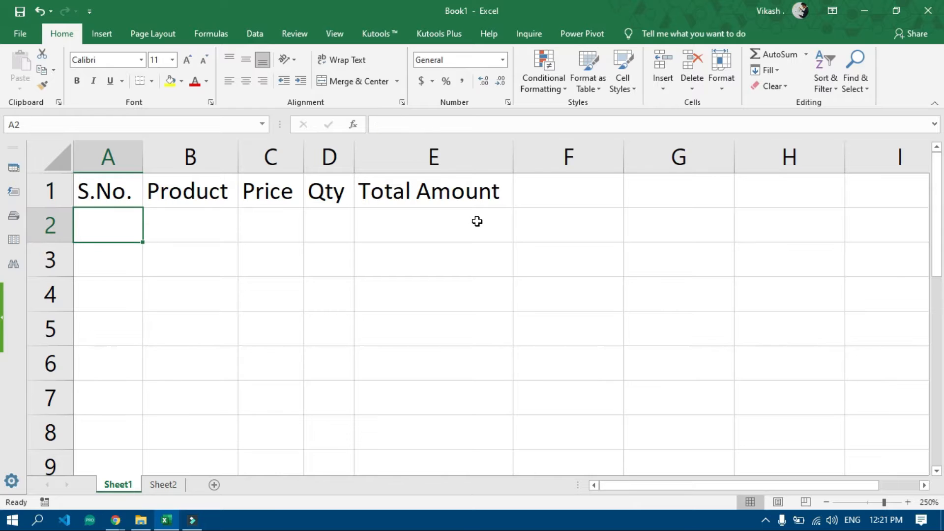
pyautogui.press('Up')
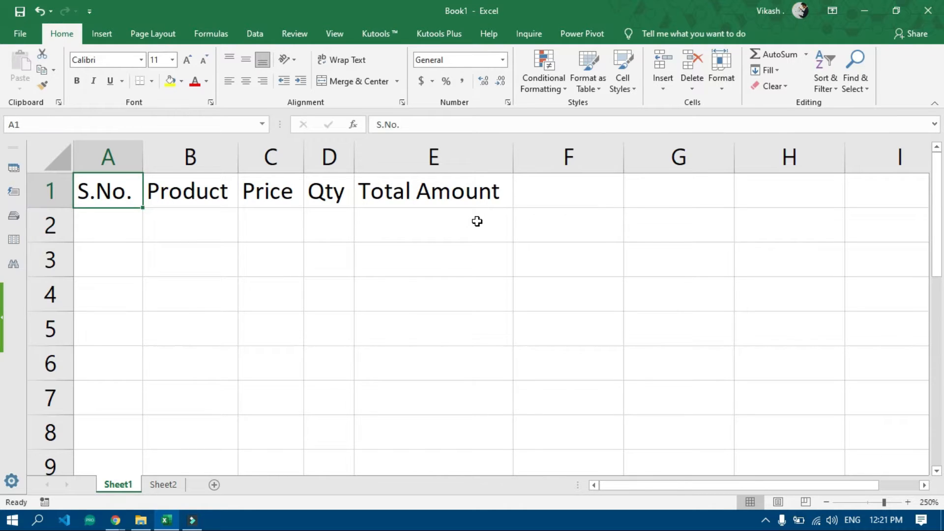
pyautogui.hotkey('ctrl', 'z')
# Enter the serial numbers 1, 2 and 3 in cells A2 to A4 of the S.No. column
pyautogui.press('Down')
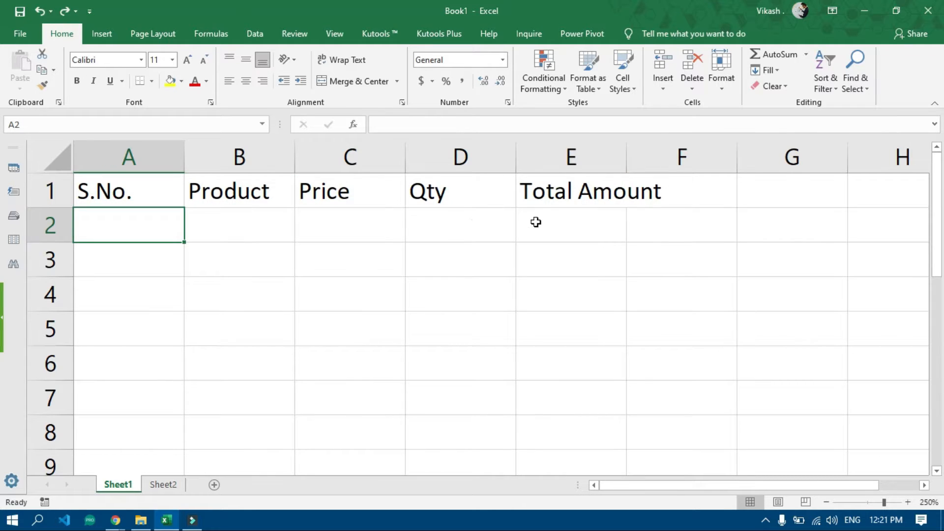
pyautogui.write('1')
pyautogui.press('Return')
pyautogui.write('2')
pyautogui.press('Return')
pyautogui.write('3')
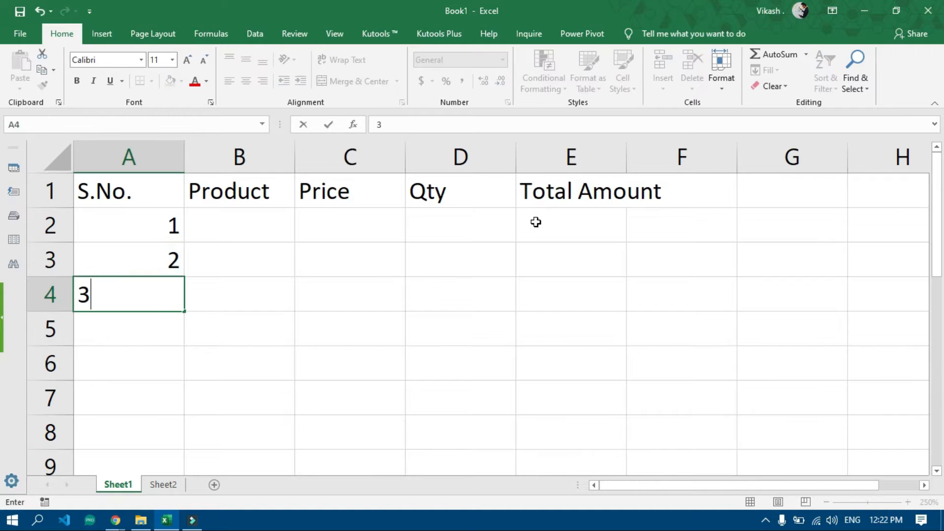
pyautogui.press('Up')
# Enter the product names Lux Soap, Dettol and Dove in cells B2 to B4
pyautogui.press('Up')
pyautogui.press('Up')
pyautogui.press('Down')
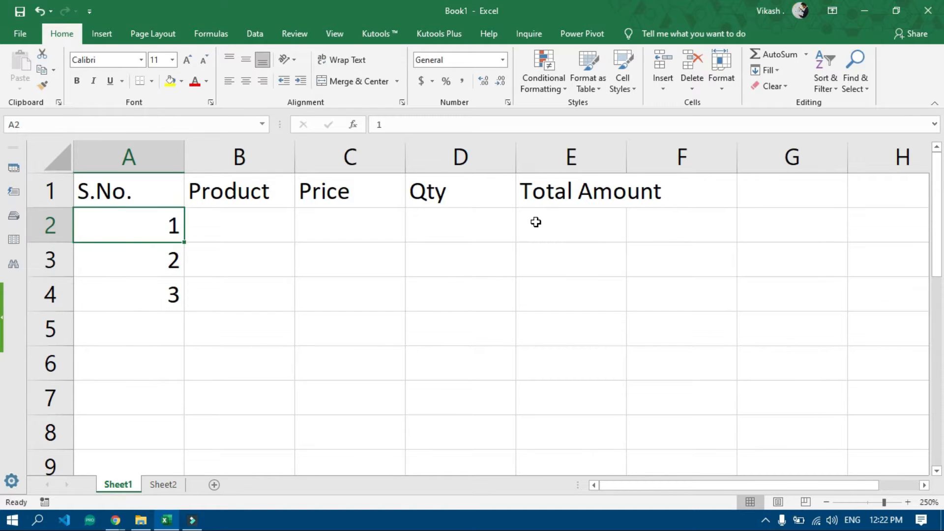
pyautogui.press('Right')
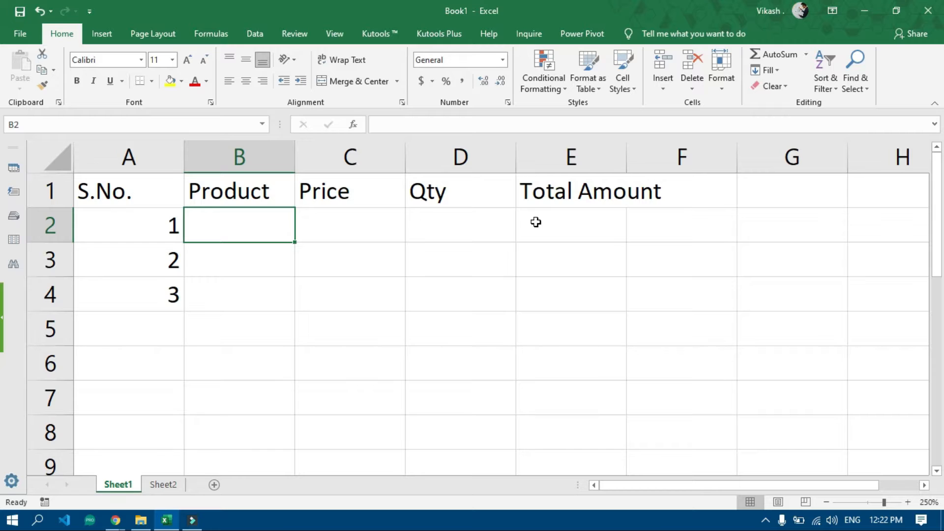
pyautogui.write('Lu')
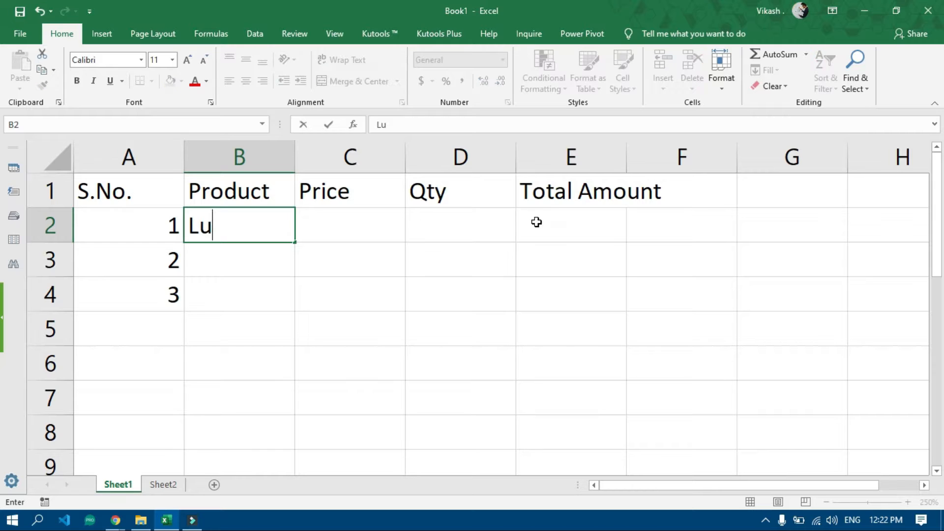
pyautogui.write('x Soap')
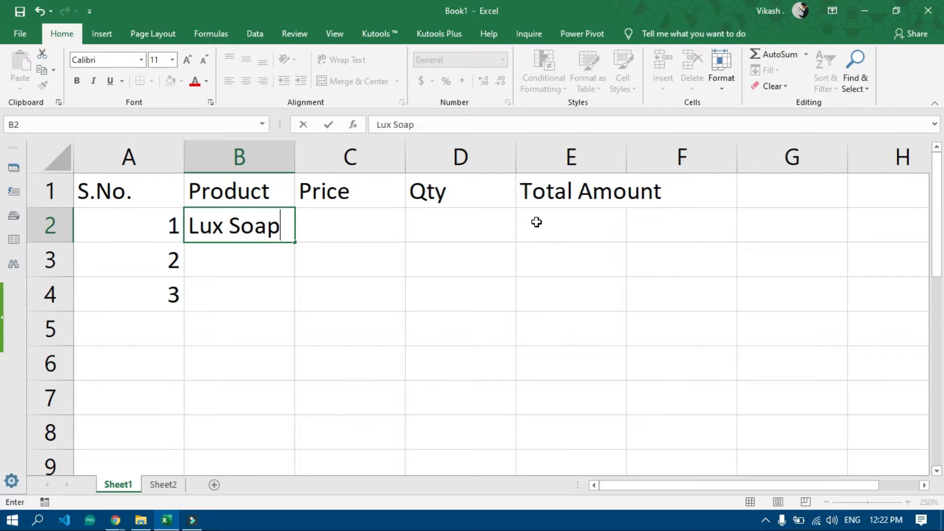
pyautogui.press('Return')
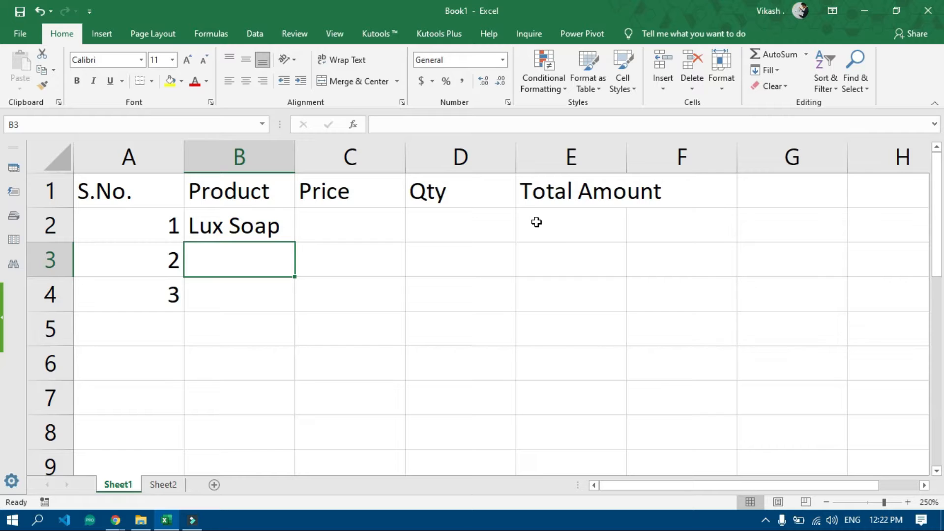
pyautogui.write('Dettol')
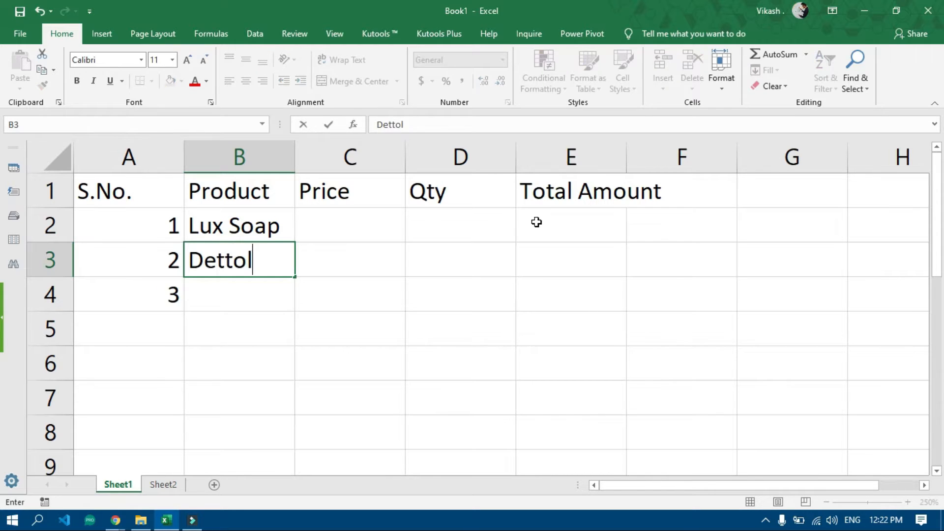
pyautogui.press('Return')
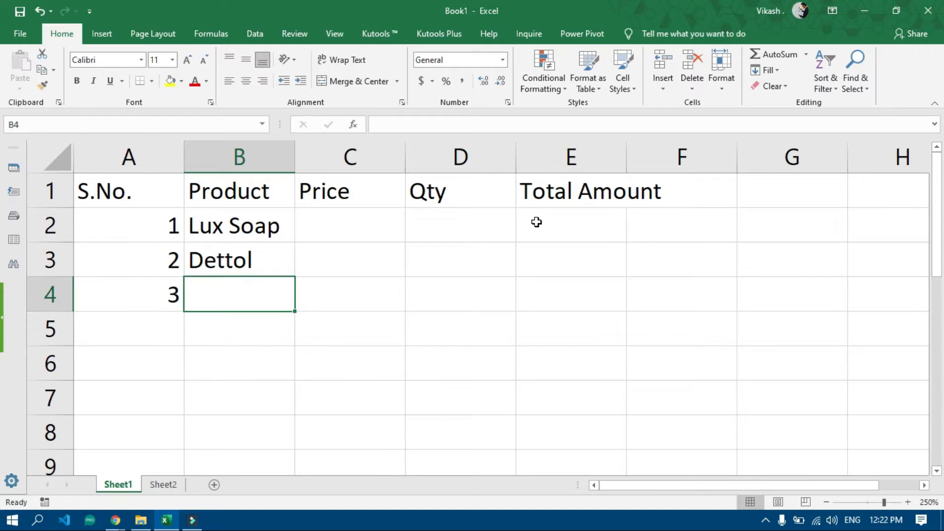
pyautogui.write('Dove')
pyautogui.press('Tab')
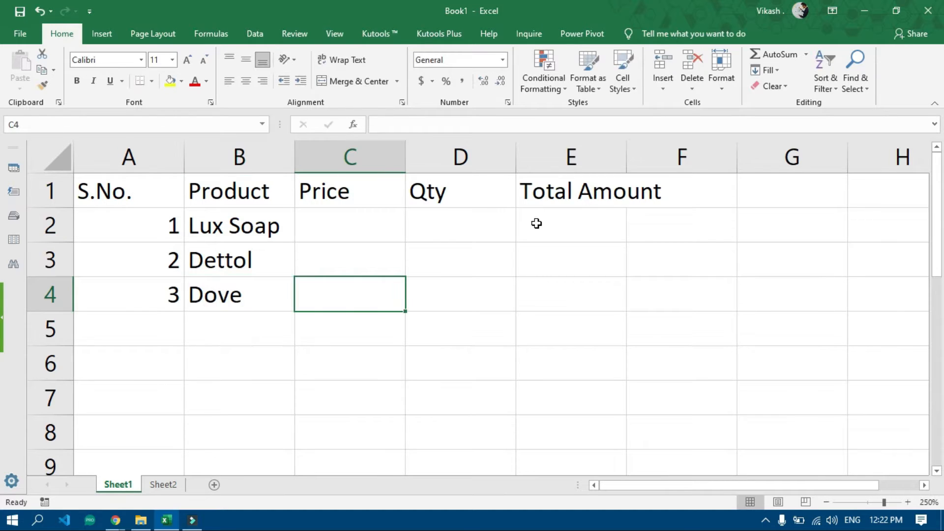
# Shorten the first product name in cell B2 to Lux
pyautogui.press('Up')
pyautogui.press('Up')
pyautogui.press('Up')
pyautogui.press('Down')
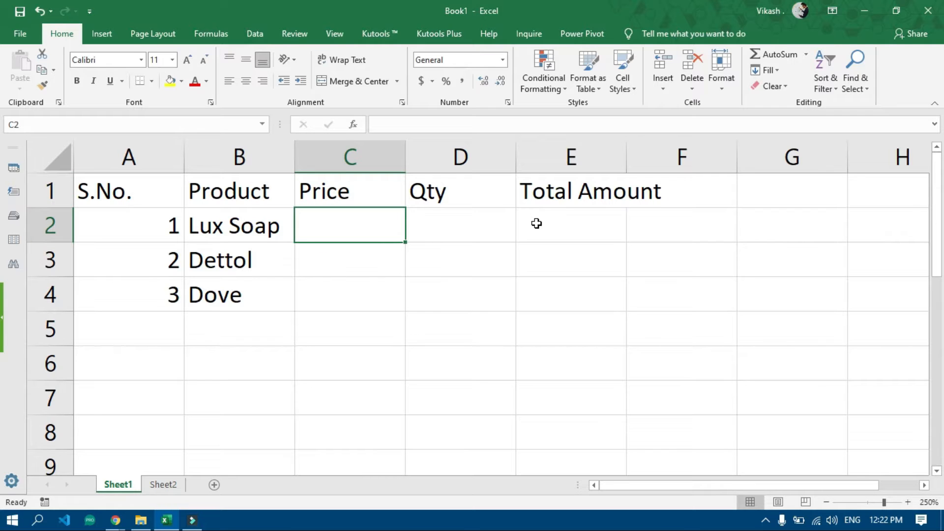
pyautogui.press('Left')
pyautogui.press('F2')
pyautogui.press('BackSpace')
pyautogui.press('BackSpace')
pyautogui.press('BackSpace')
pyautogui.press('BackSpace')
pyautogui.press('BackSpace')
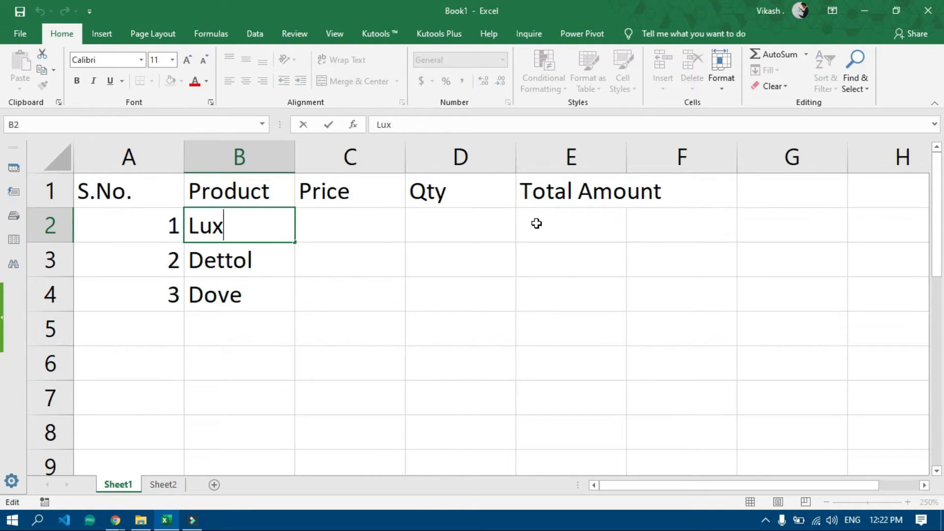
pyautogui.press('Tab')
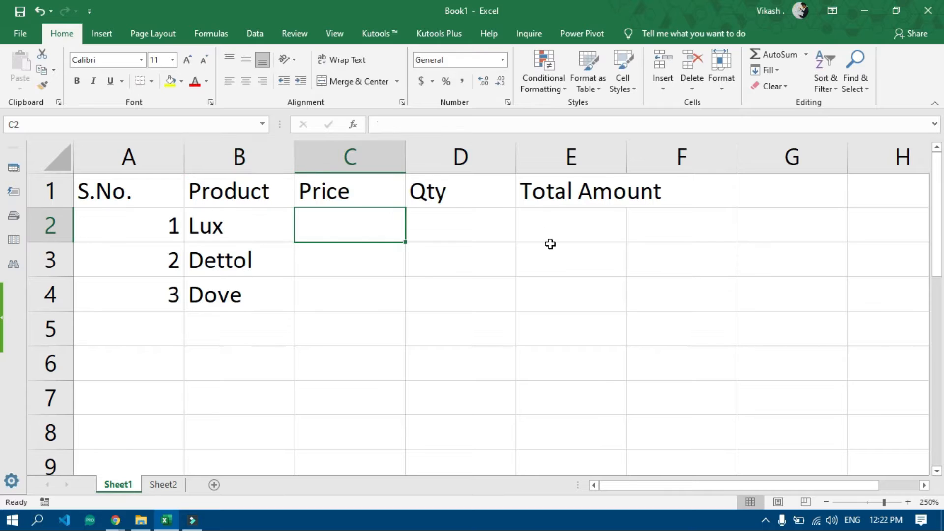
# Enter 10 as the price of Lux in cell C2
pyautogui.write('10')
pyautogui.press('Return')
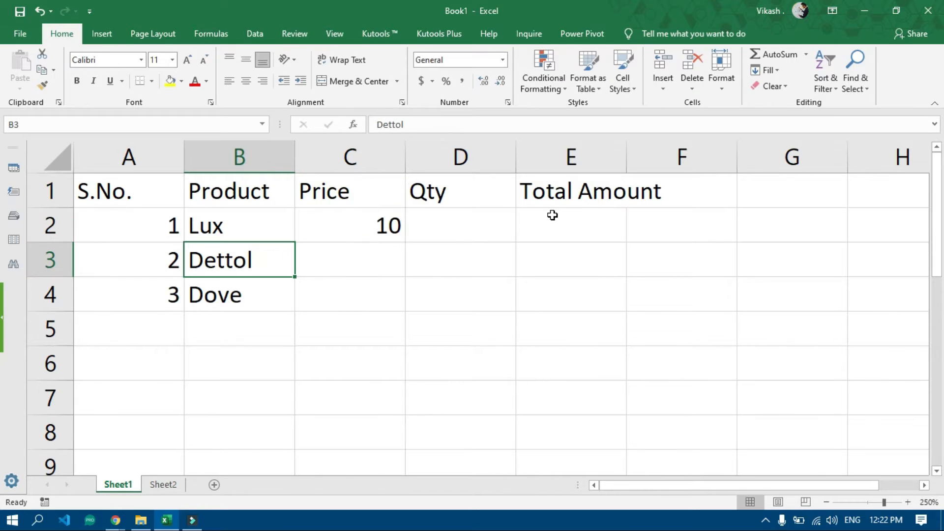
pyautogui.press('Tab')
pyautogui.hotkey('shift', 'Down')
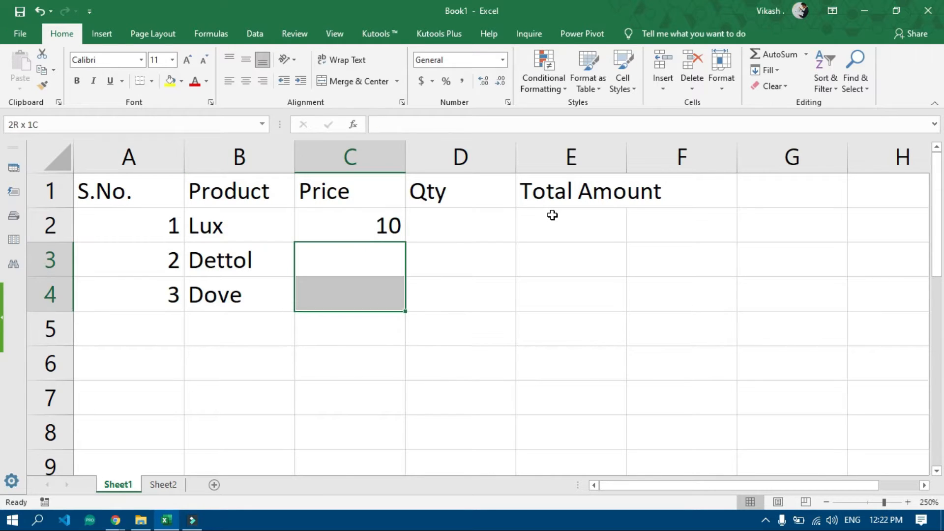
pyautogui.press('Down')
pyautogui.press('Left')
pyautogui.press('Up')
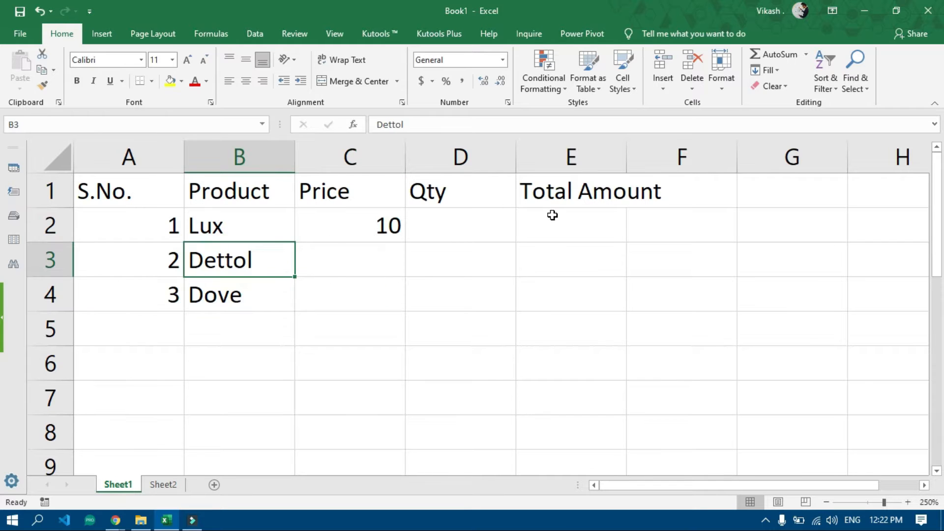
# Enter the prices 10 for Dettol in cell C3 and 20 for Dove in cell C4
pyautogui.press('Right')
pyautogui.write('10')
pyautogui.press('Return')
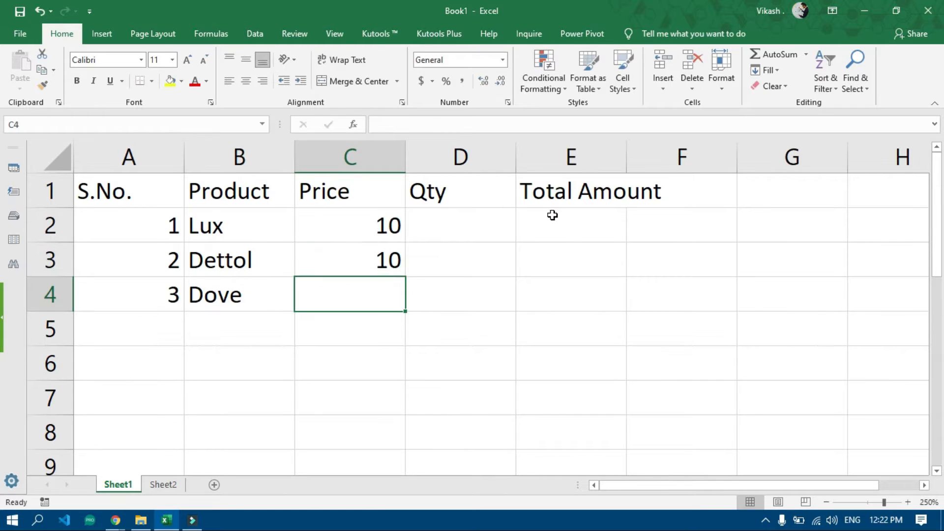
pyautogui.write('20')
pyautogui.press('Tab')
# Enter the quantities 5, 10 and 3 in cells D2 to D4 of the Qty column
pyautogui.press('Up')
pyautogui.press('Up')
pyautogui.press('Up')
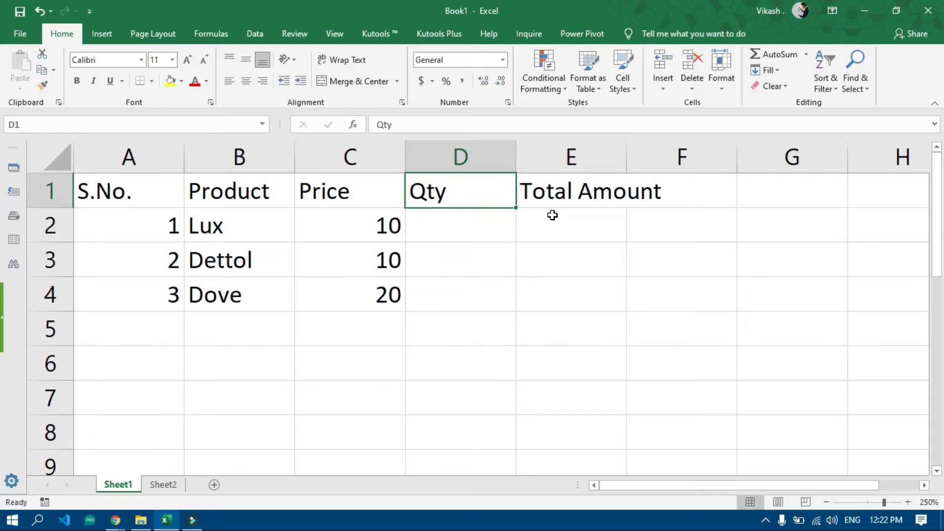
pyautogui.press('Down')
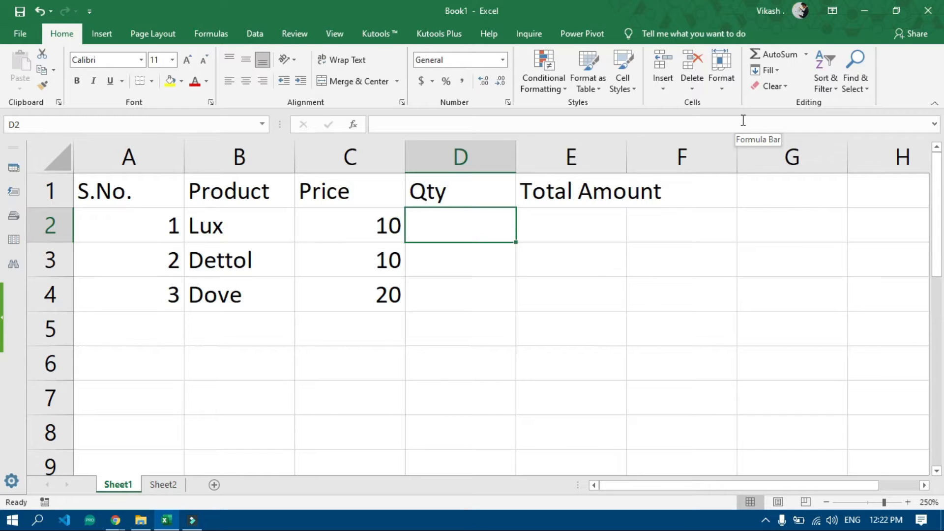
pyautogui.write('5')
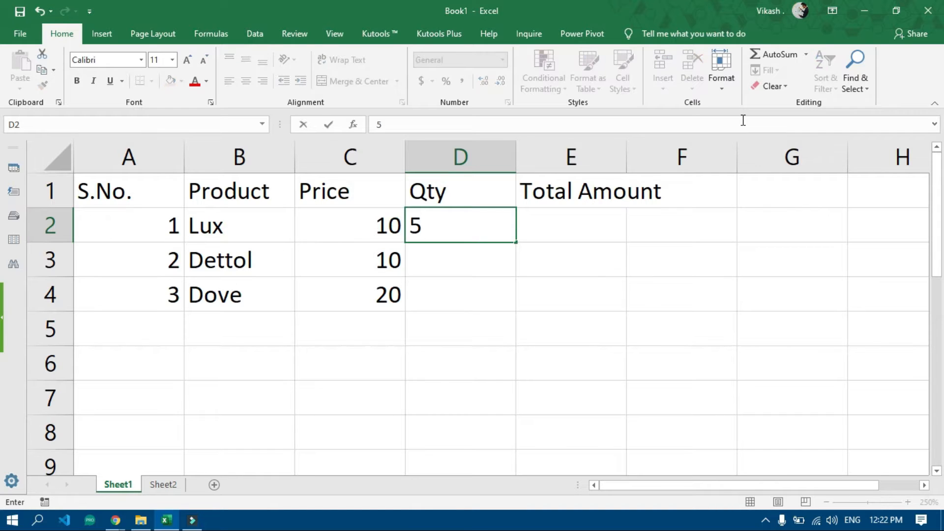
pyautogui.press('Return')
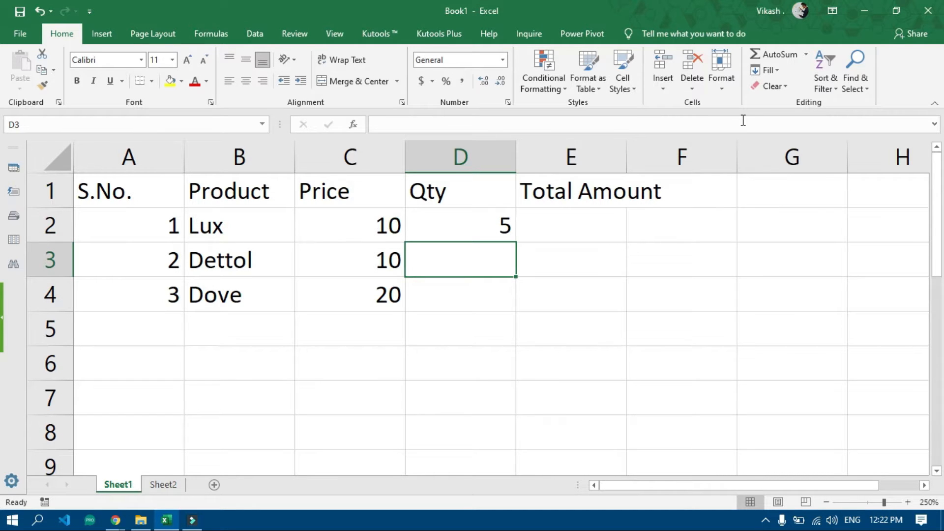
pyautogui.write('10')
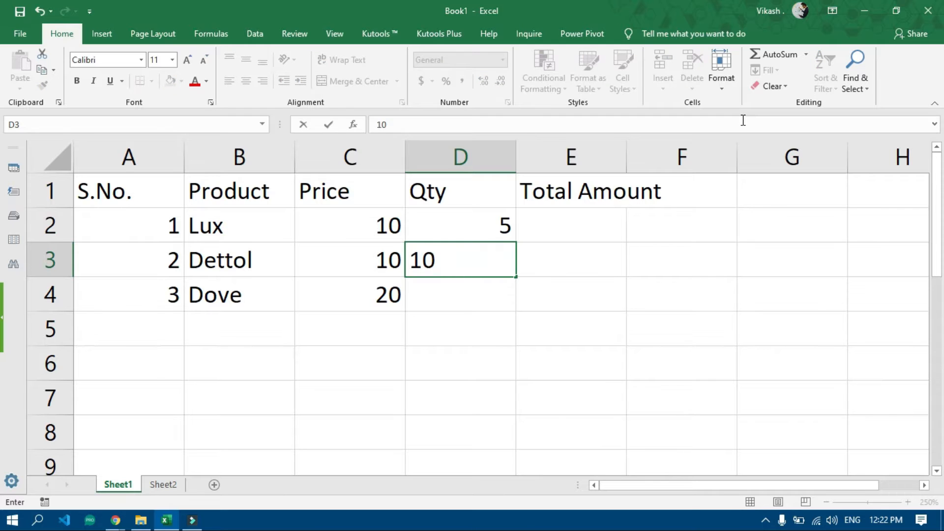
pyautogui.press('Return')
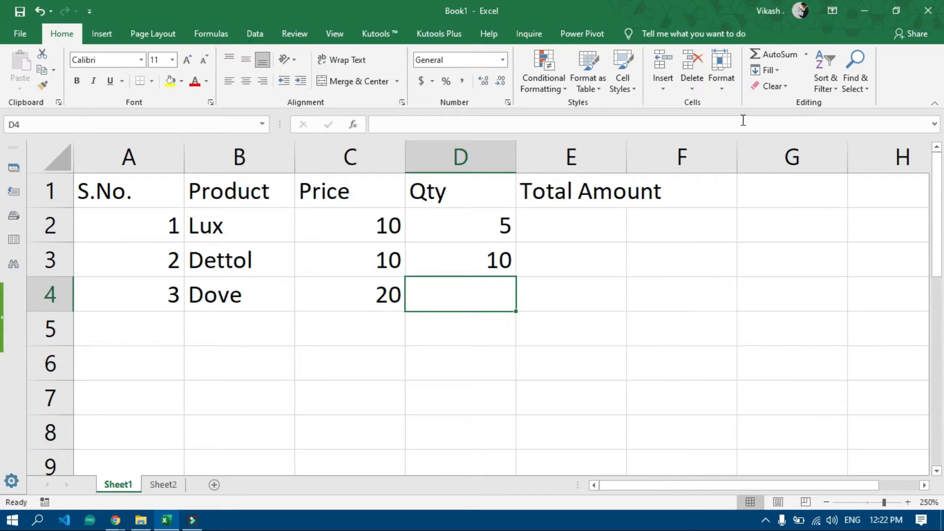
pyautogui.write('3')
pyautogui.press('Tab')
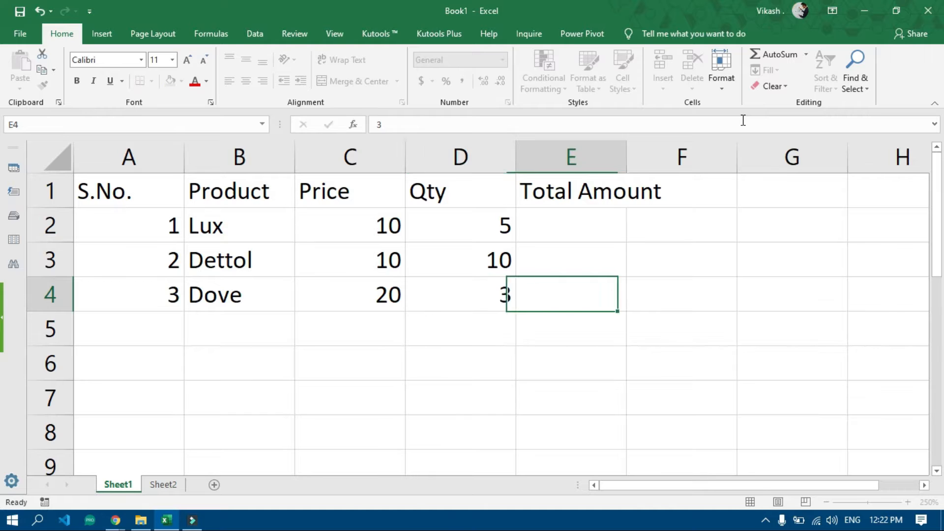
# Calculate the total amount for Lux in cell E2 with the formula =C2*D2
pyautogui.press('Up')
pyautogui.press('Up')
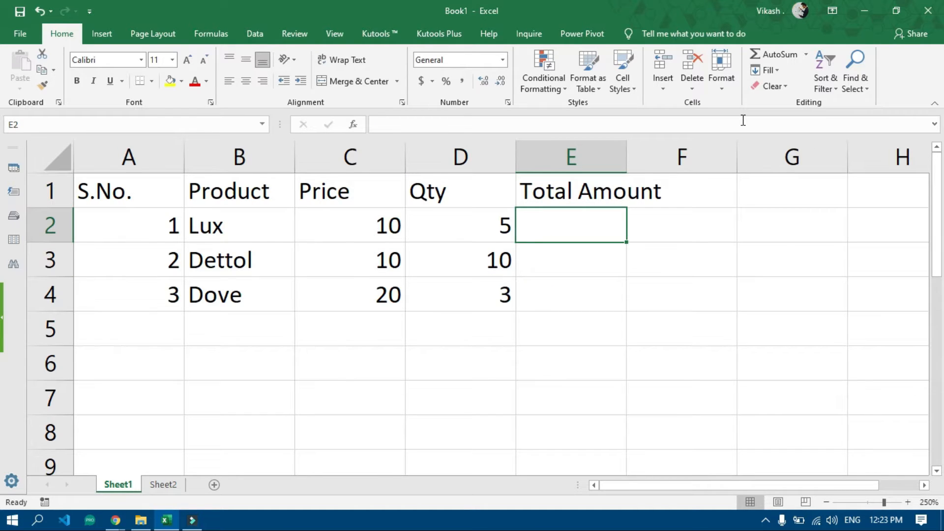
pyautogui.write('=')
pyautogui.press('Left')
pyautogui.press('Left')
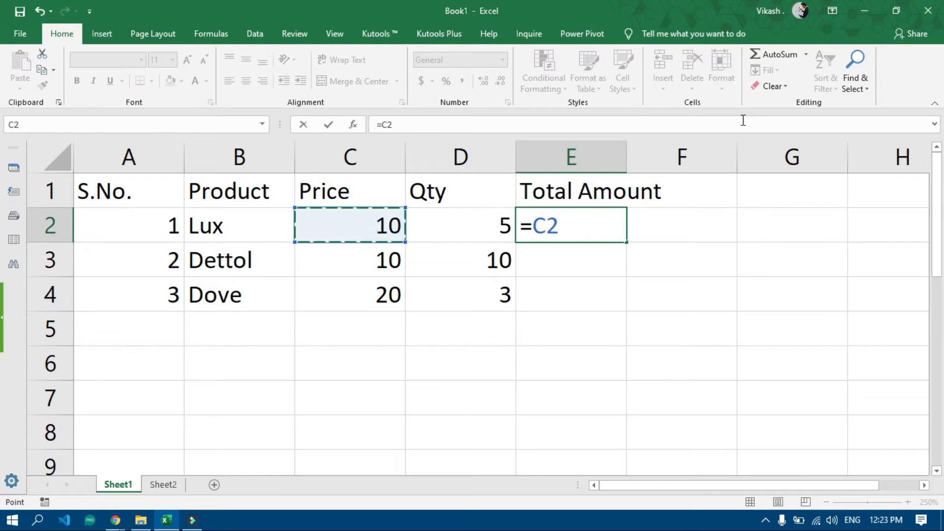
pyautogui.write('*')
pyautogui.press('Left')
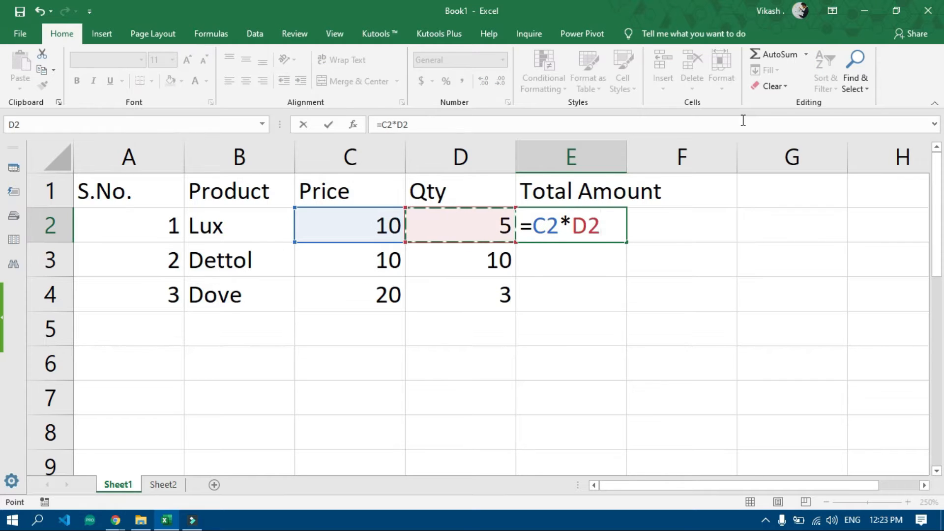
pyautogui.press('Return')
# Fill the total amount formula from cell E2 down to cell E4
pyautogui.press('Up')
pyautogui.hotkey('shift', 'Down')
pyautogui.hotkey('shift', 'Down')
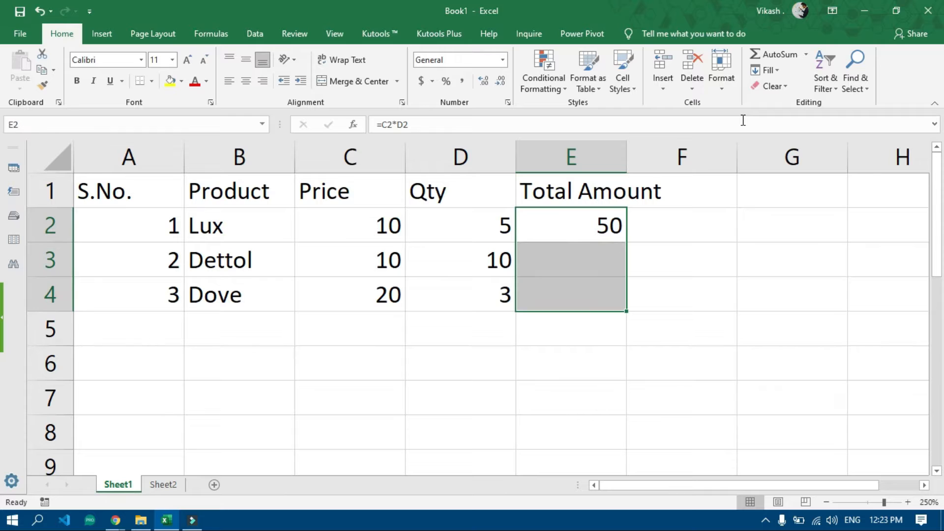
pyautogui.hotkey('ctrl', 'd')
# Copy the whole table A1:E4 from Sheet1 and paste it into Sheet2 starting at cell A1
pyautogui.press('Up')
pyautogui.press('Left')
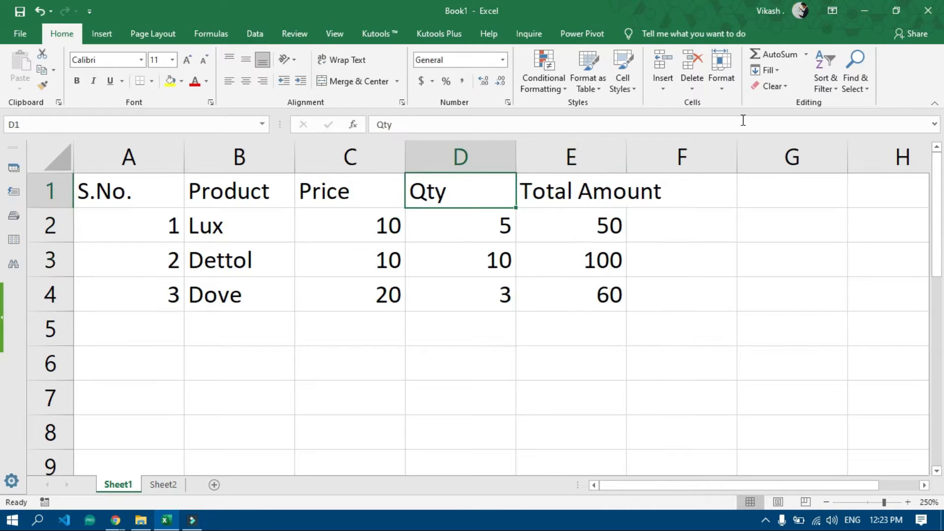
pyautogui.press('Left')
pyautogui.press('Left')
pyautogui.press('Left')
pyautogui.hotkey('ctrl', 'shift', 'Down')
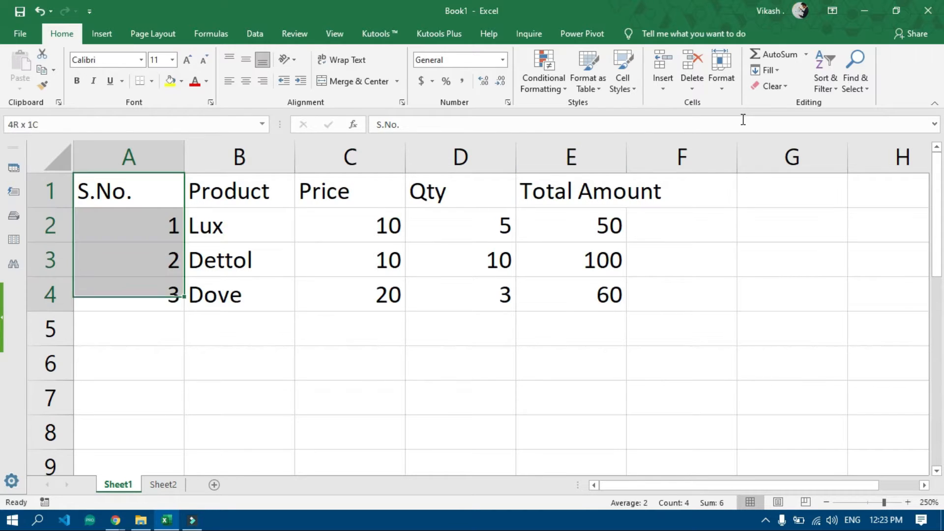
pyautogui.hotkey('ctrl', 'shift', 'Right')
pyautogui.hotkey('ctrl', 'c')
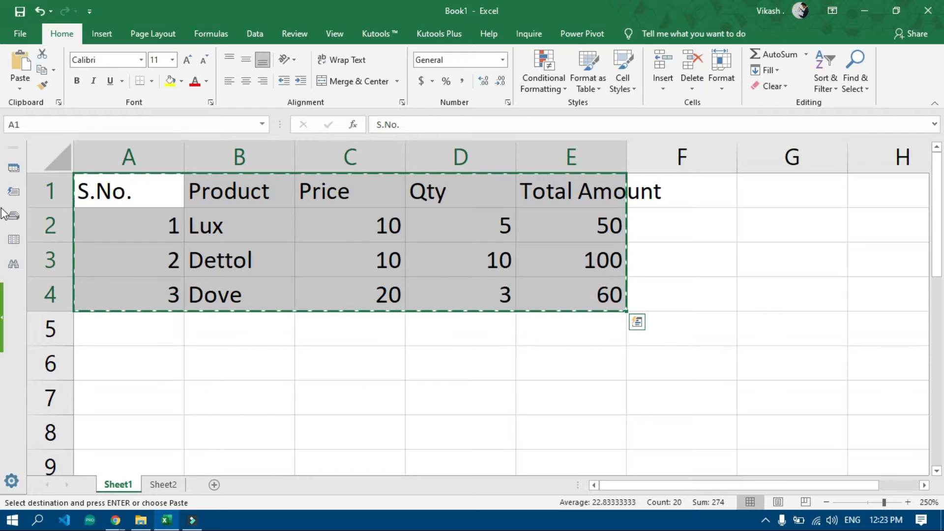
pyautogui.click(162, 485)
pyautogui.press('Return')
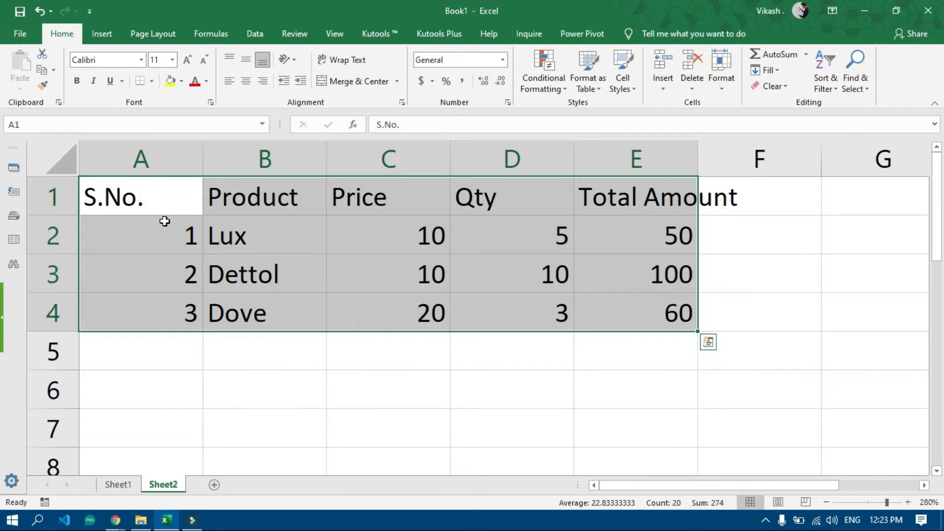
# Compare the product tables on Sheet1 and Sheet2, selecting the copied table A1:E4 on Sheet2
pyautogui.click(129, 486)
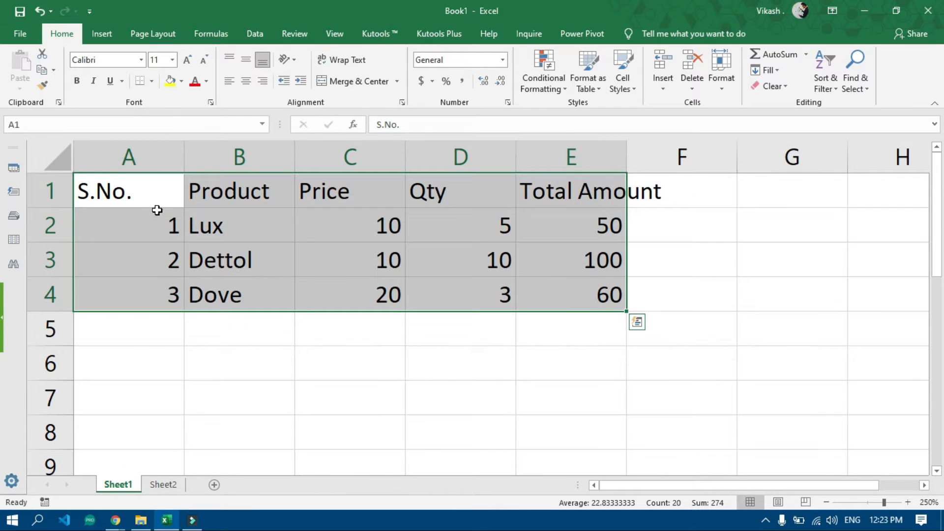
pyautogui.click(168, 486)
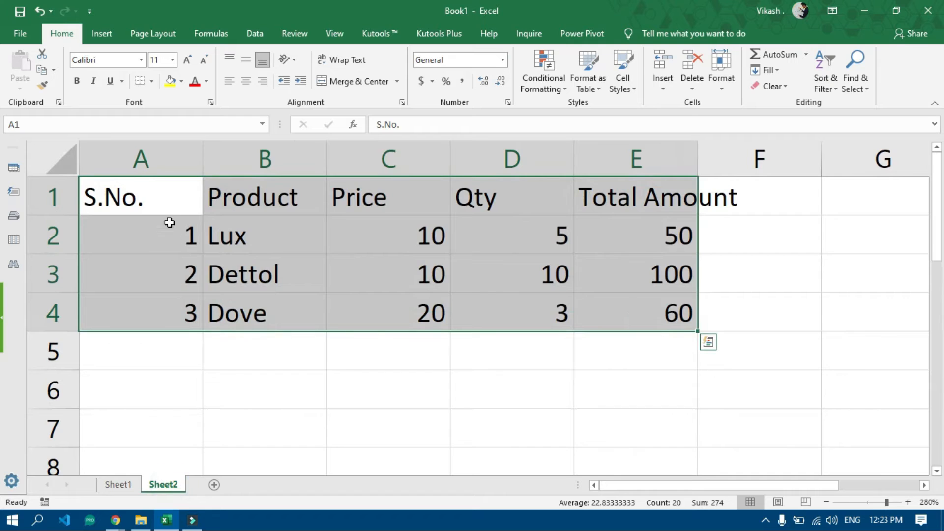
pyautogui.click(166, 210)
pyautogui.moveTo(256, 205); pyautogui.dragTo(600, 333)
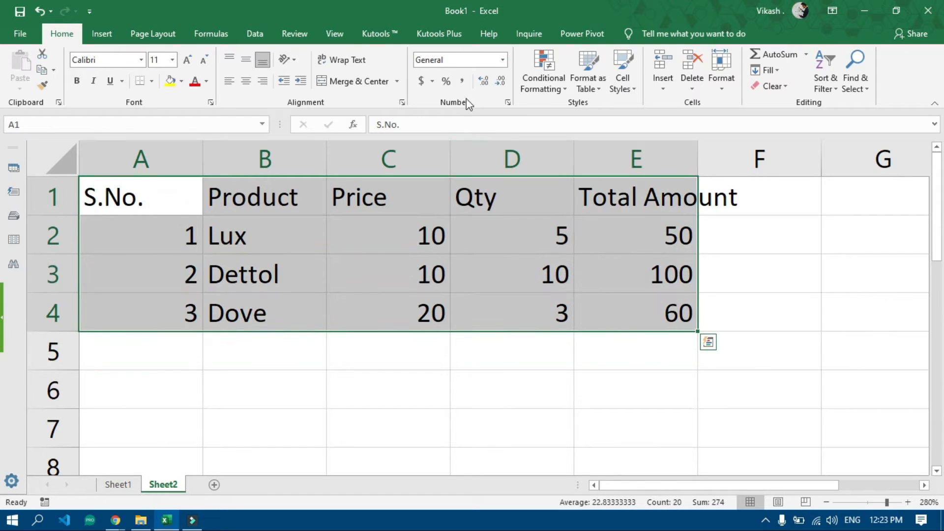
# Return to cell A1 on Sheet1 and display the available macro commands
pyautogui.click(334, 34)
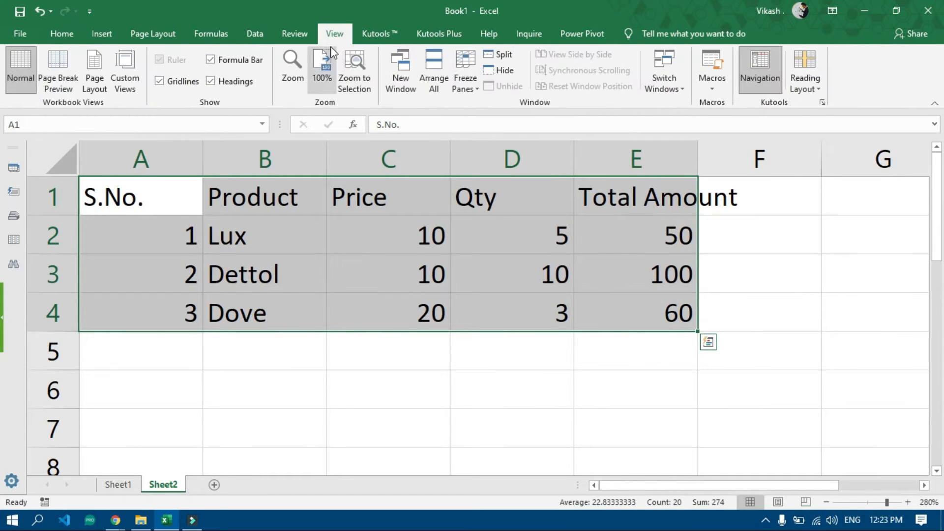
pyautogui.click(133, 486)
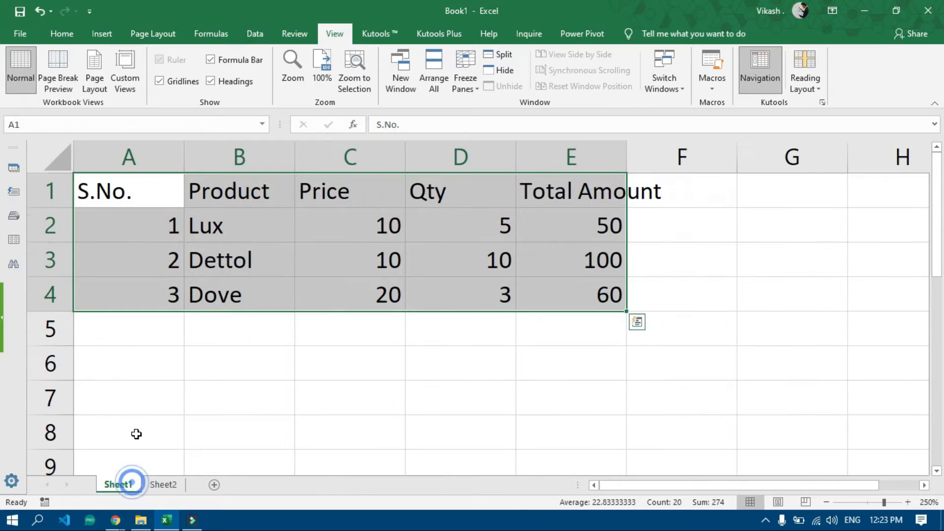
pyautogui.click(144, 191)
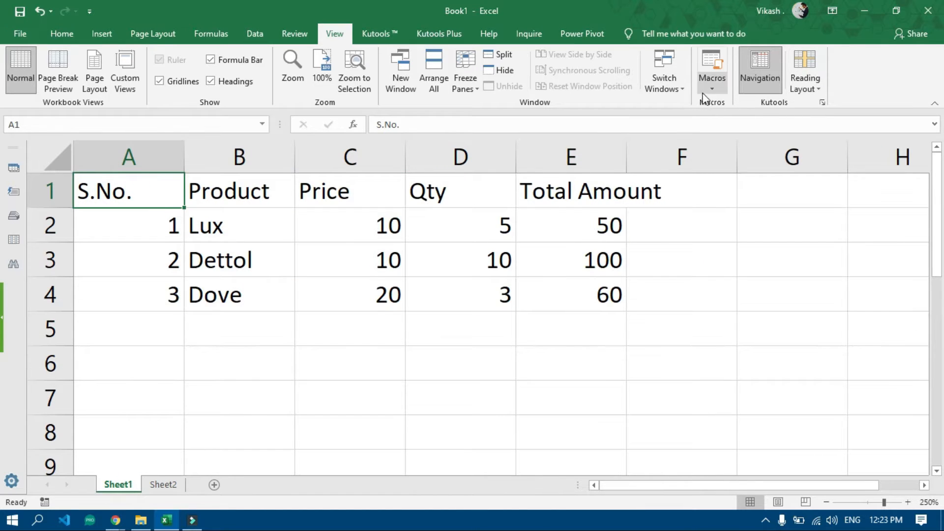
pyautogui.click(712, 81)
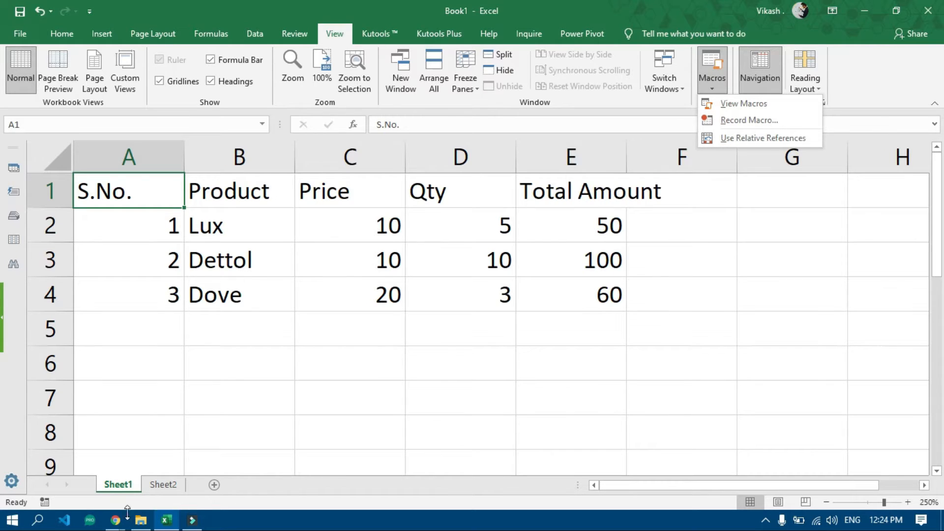
# Switch to the Google Meet class in Chrome and read the participants' latest chat replies
pyautogui.moveTo(119, 522)
pyautogui.click(98, 467)
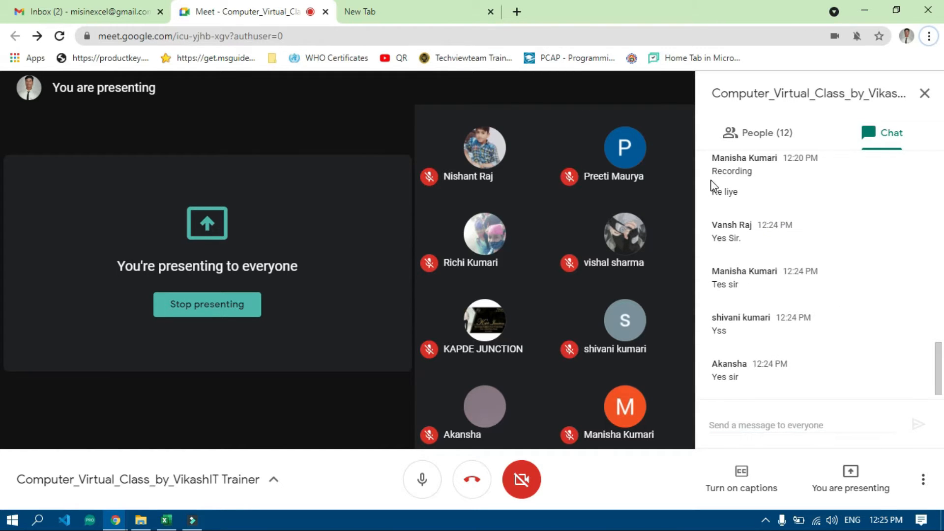
pyautogui.moveTo(716, 238); pyautogui.dragTo(781, 243)
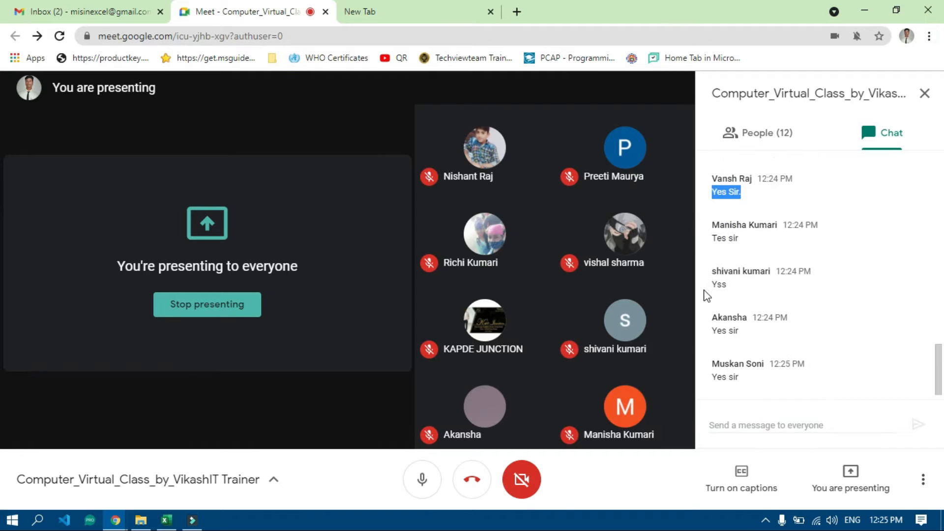
pyautogui.click(708, 285)
pyautogui.click(731, 364)
pyautogui.moveTo(750, 380); pyautogui.dragTo(661, 379)
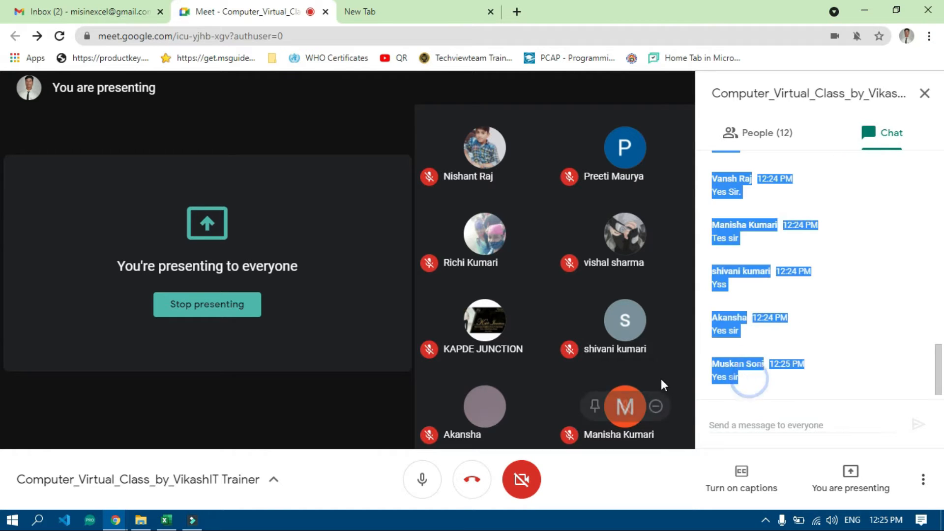
pyautogui.click(763, 308)
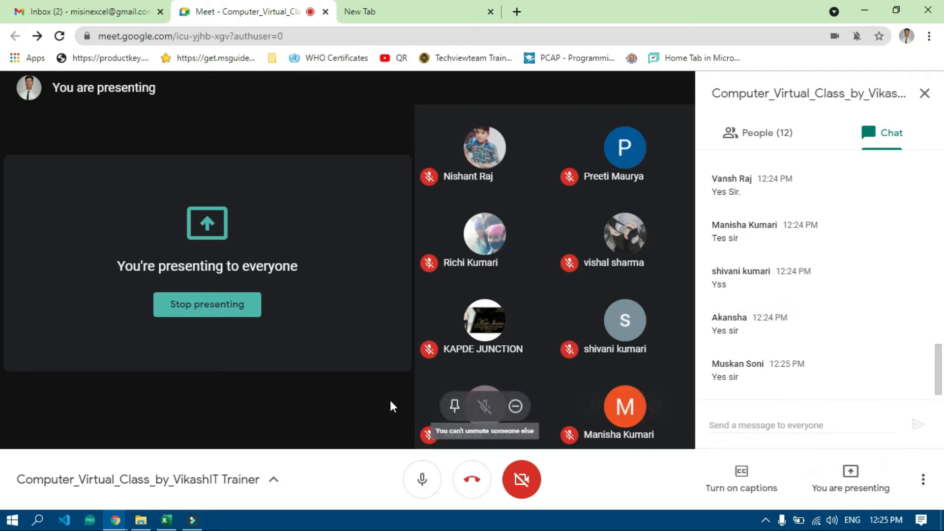
# Switch back to Excel and autofit the column widths of the table A1:E4 on Sheet1
pyautogui.moveTo(164, 523)
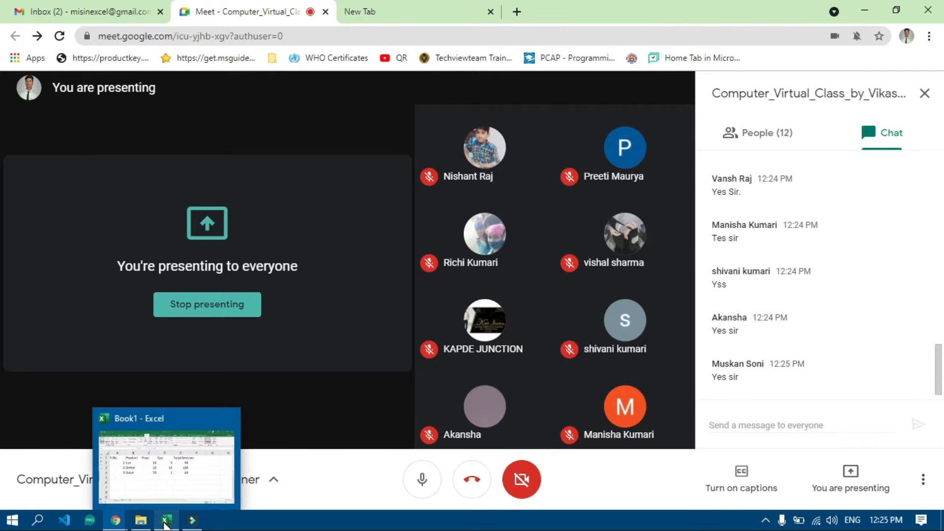
pyautogui.click(169, 482)
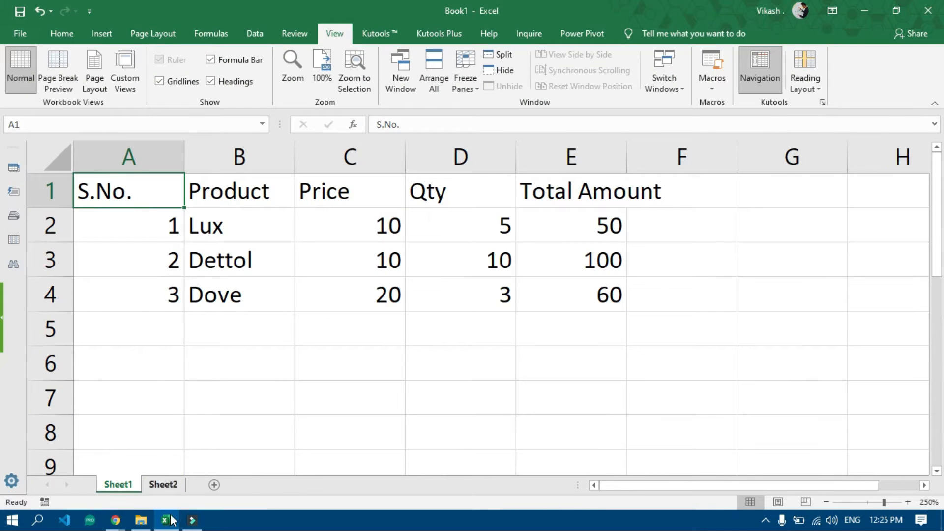
pyautogui.click(163, 485)
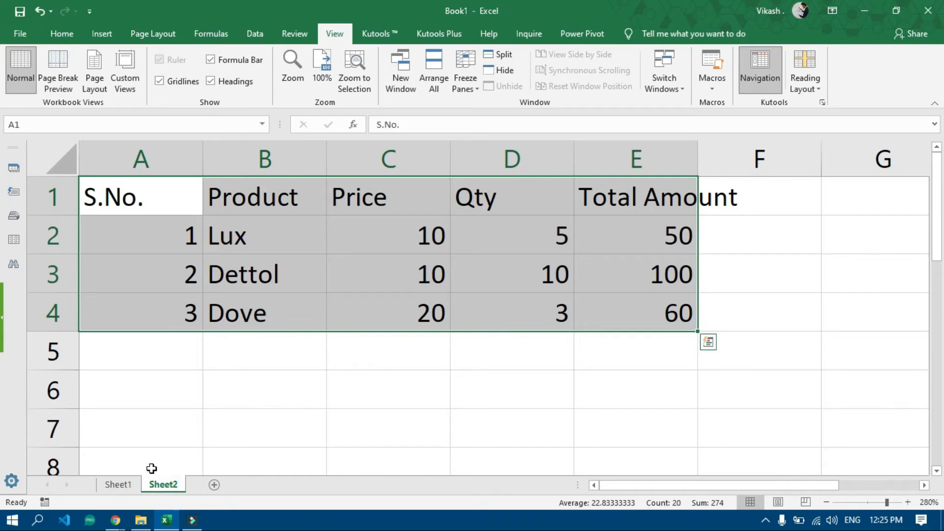
pyautogui.click(112, 485)
pyautogui.moveTo(133, 191); pyautogui.dragTo(592, 293)
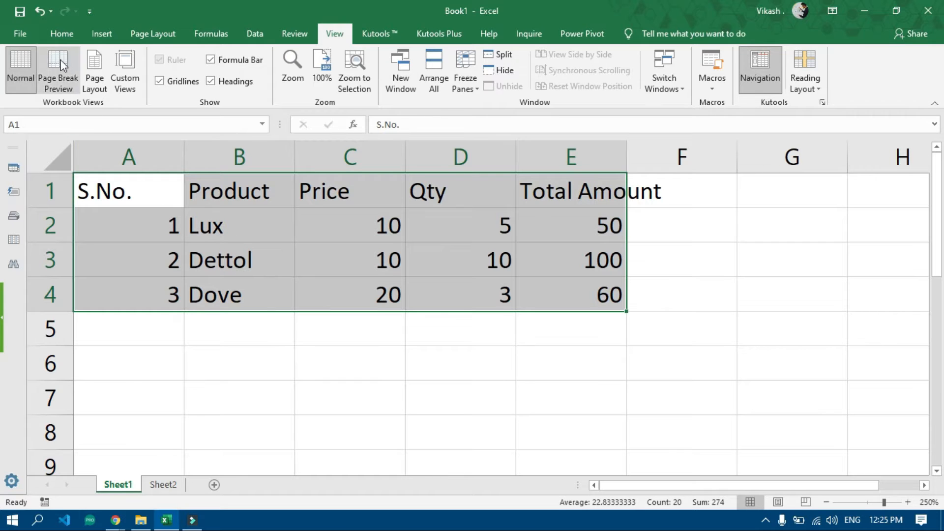
pyautogui.click(62, 34)
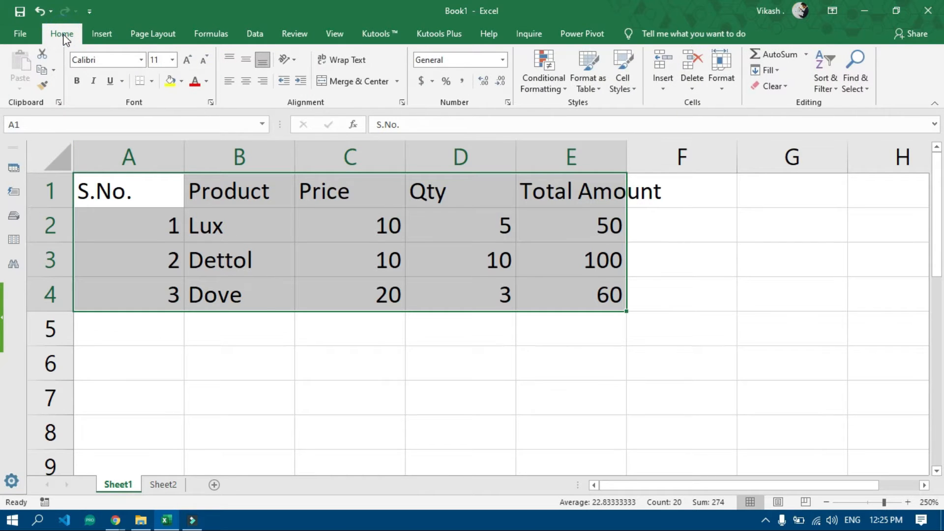
pyautogui.click(726, 83)
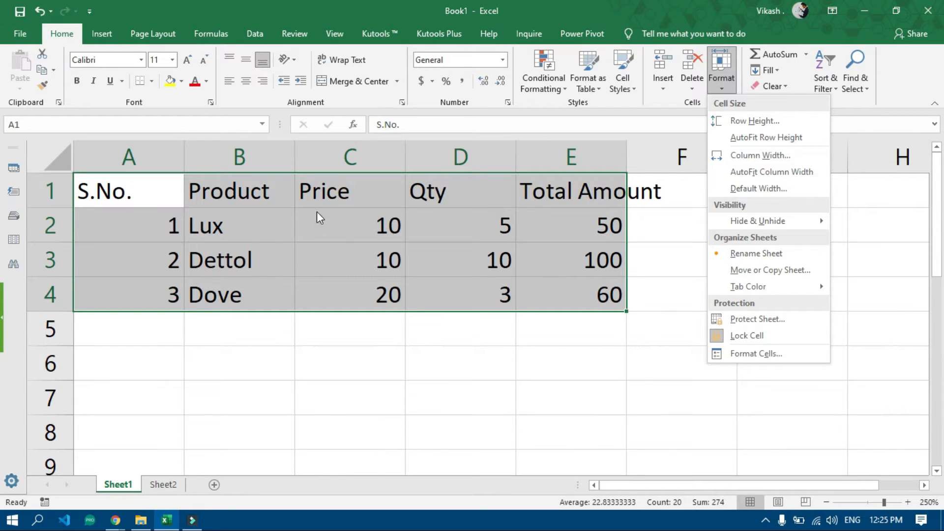
pyautogui.click(771, 172)
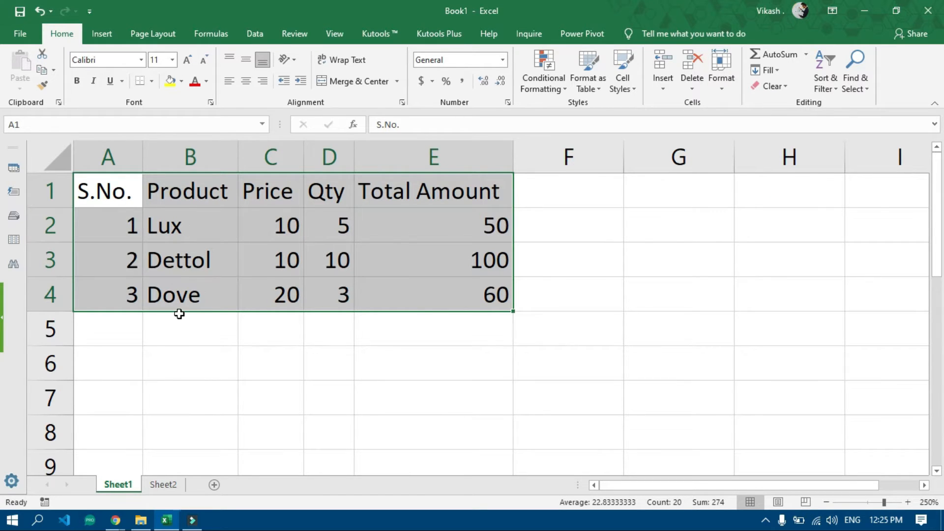
# Undo the column autofit so the Sheet1 table can be formatted again from default column widths
pyautogui.click(153, 80)
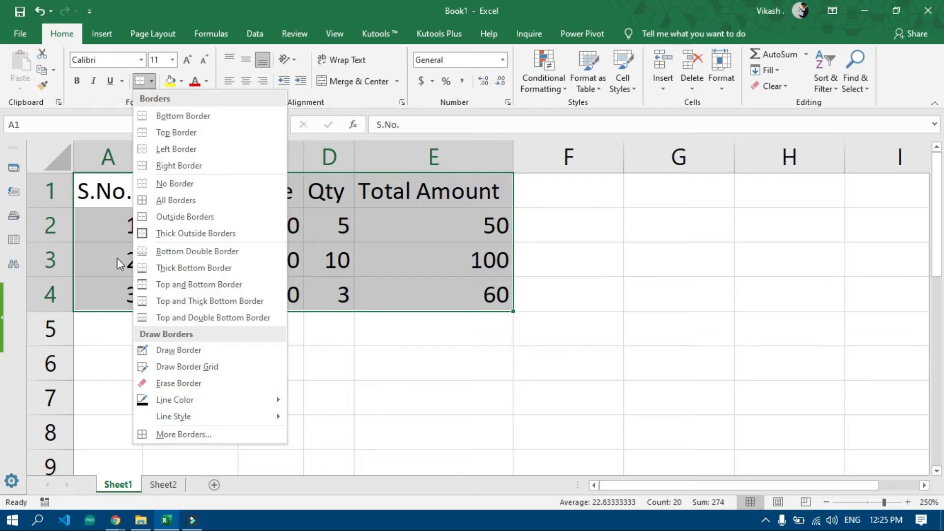
pyautogui.click(119, 191)
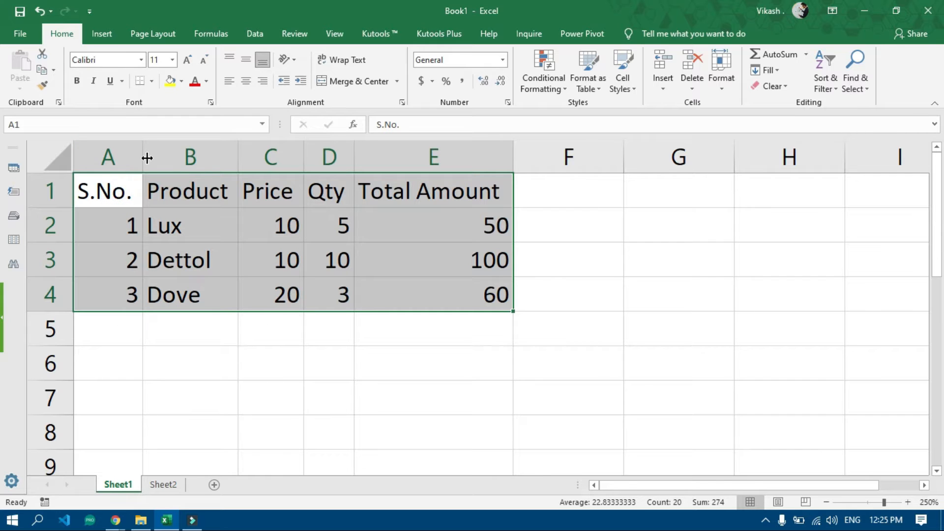
pyautogui.moveTo(147, 157); pyautogui.dragTo(183, 156)
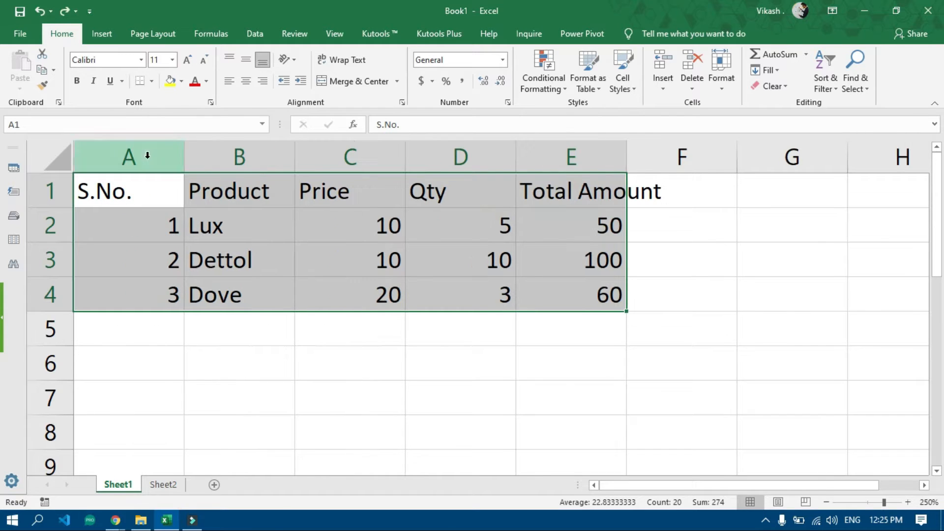
# Set up a new macro recording with the name learnfromupdate_01
pyautogui.click(330, 31)
pyautogui.click(695, 88)
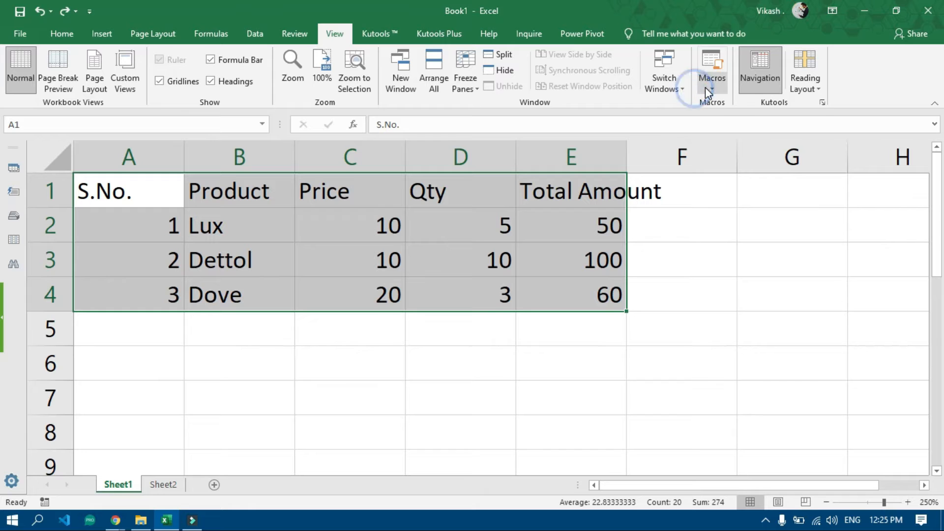
pyautogui.click(734, 122)
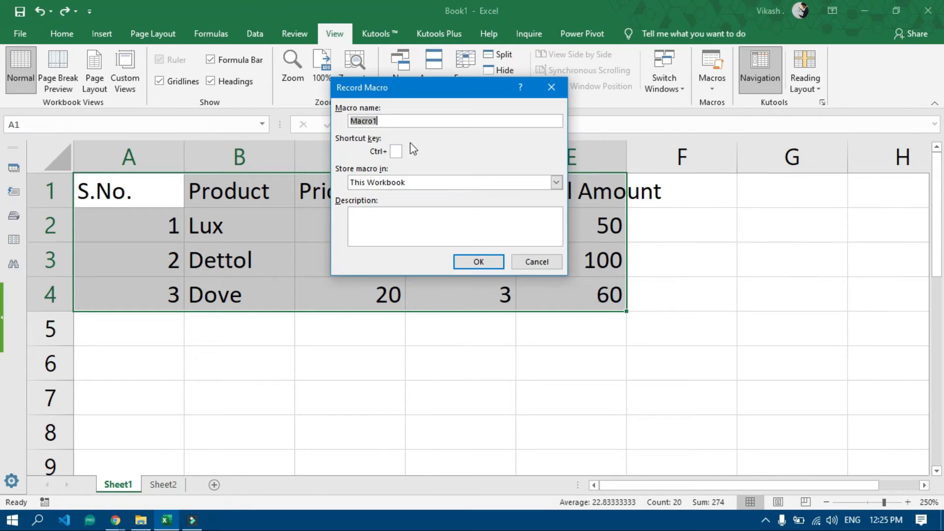
pyautogui.moveTo(393, 89); pyautogui.dragTo(726, 169)
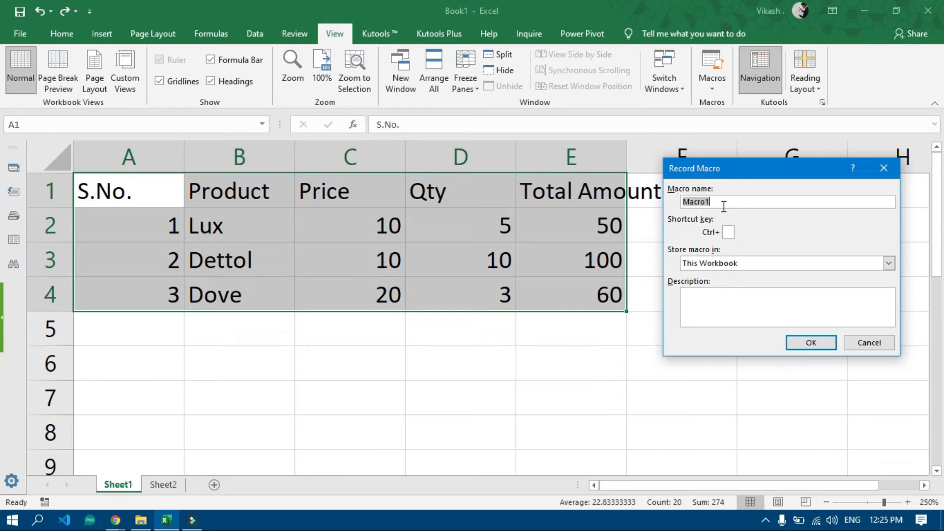
pyautogui.press('BackSpace')
pyautogui.write('learnfromupdate_01')
# Try to start the recording with a colon as the macro's shortcut key
pyautogui.click(730, 233)
pyautogui.write(':')
pyautogui.click(821, 344)
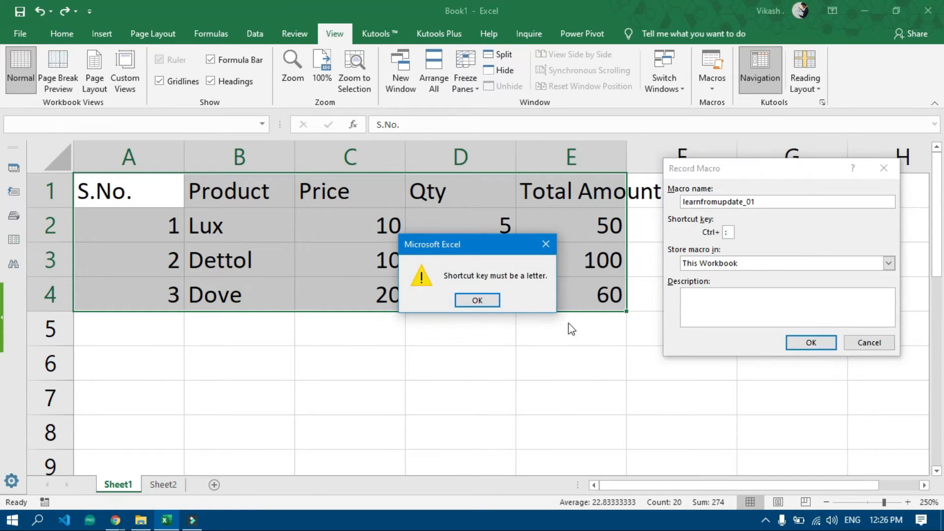
pyautogui.click(477, 300)
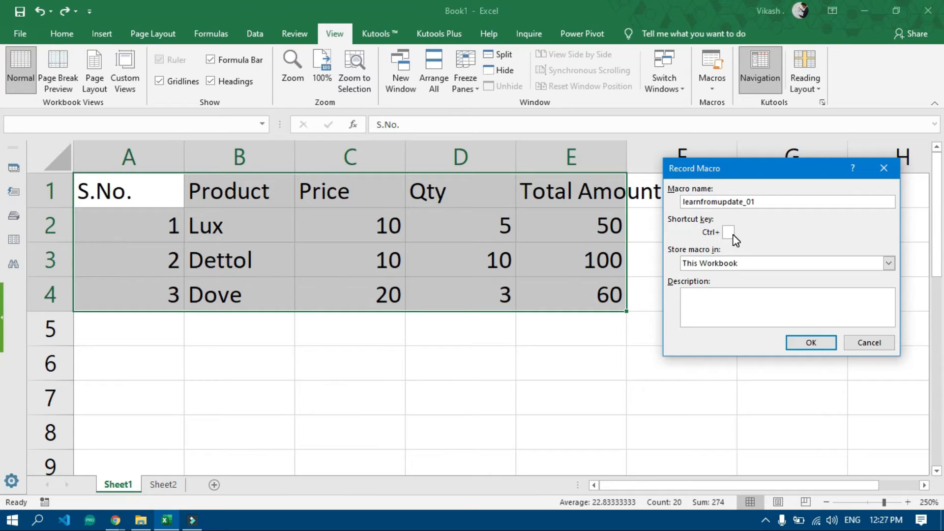
# Assign capital M as the macro's shortcut key and start recording it in this workbook
pyautogui.write('M')
pyautogui.click(828, 346)
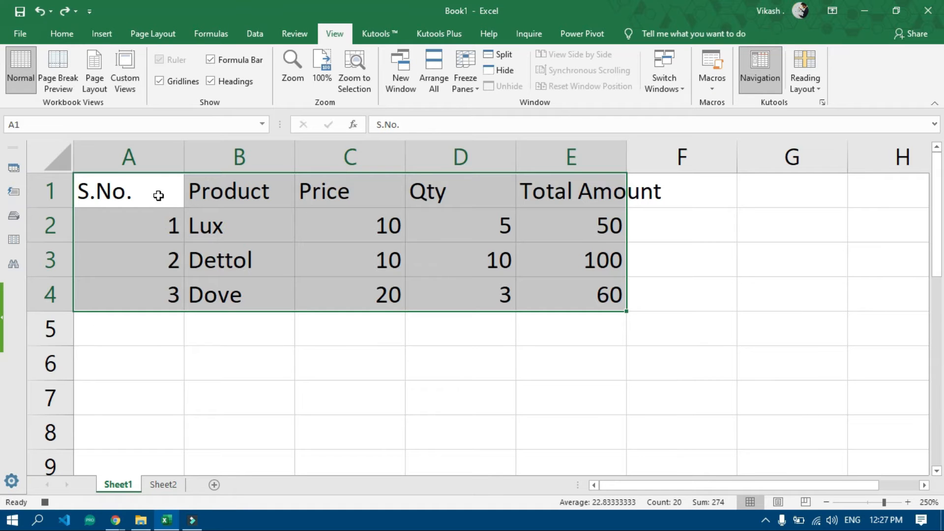
# Autofit the column widths of the table A1:E4 and apply all borders to it
pyautogui.click(72, 30)
pyautogui.click(722, 74)
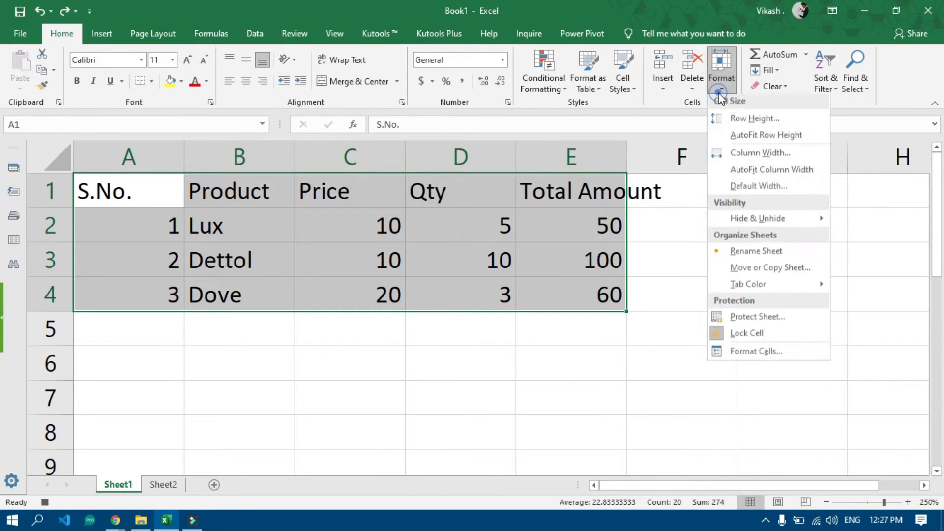
pyautogui.click(757, 173)
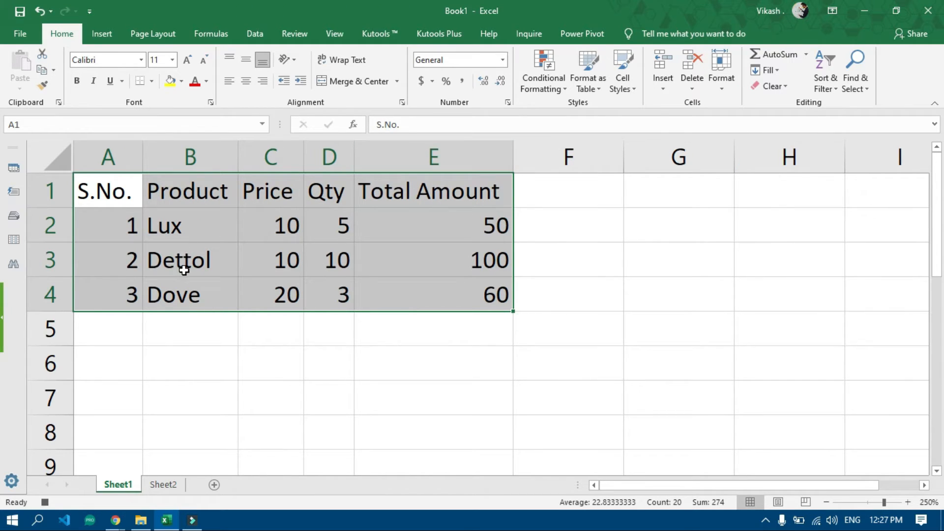
pyautogui.click(153, 82)
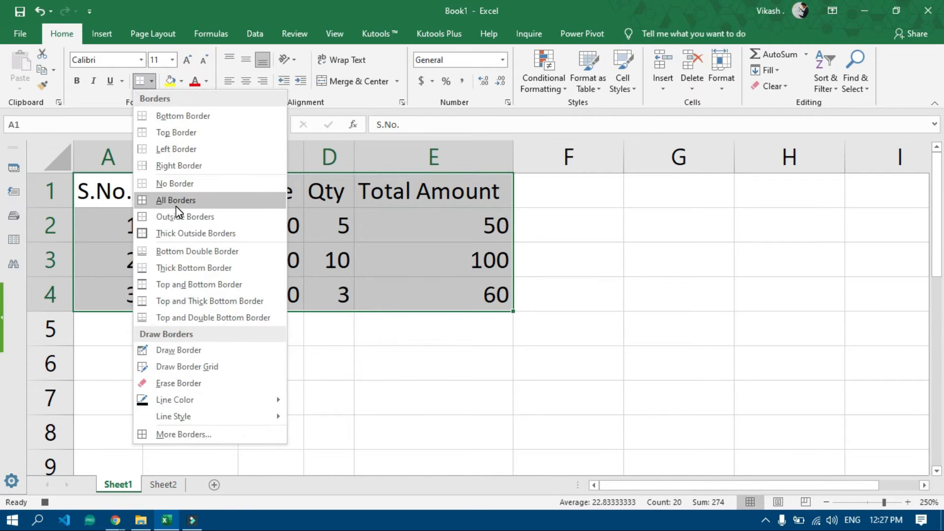
pyautogui.click(176, 201)
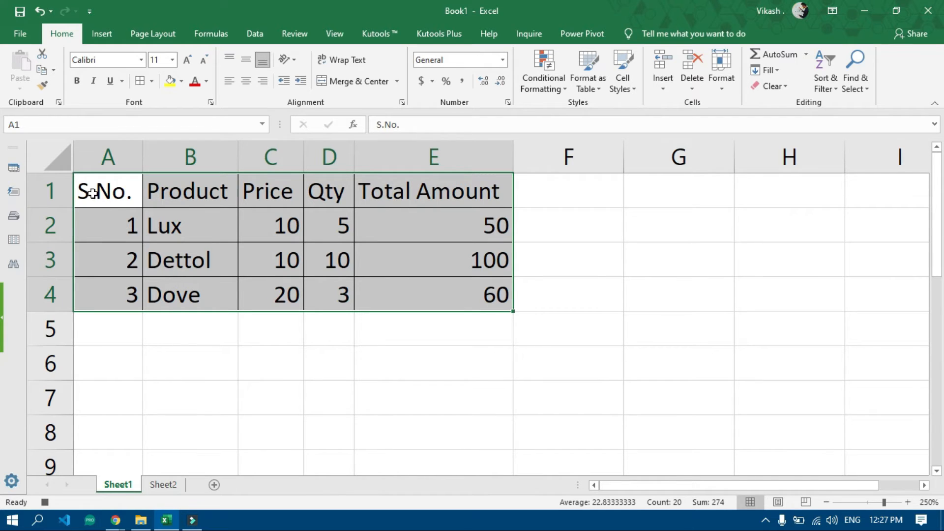
# Center the header row A1:E1 horizontally and vertically
pyautogui.moveTo(102, 192); pyautogui.dragTo(489, 191)
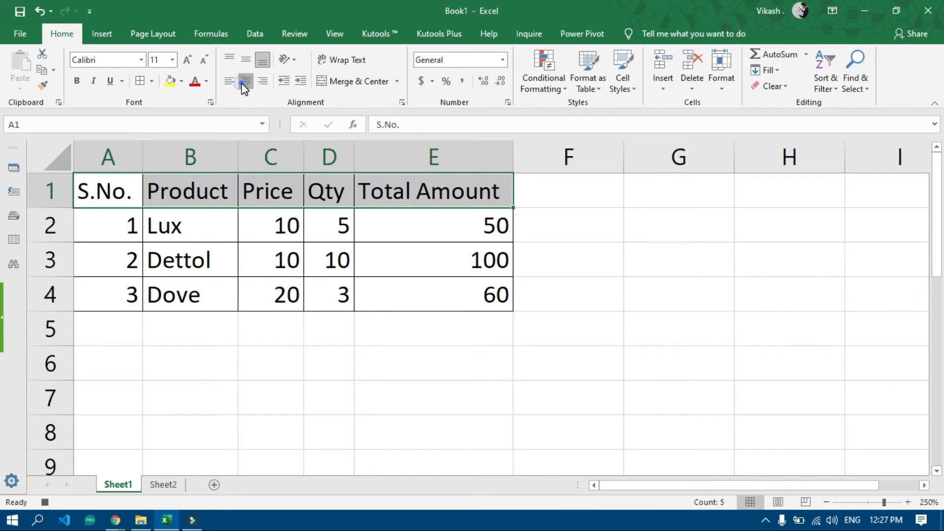
pyautogui.click(242, 84)
pyautogui.click(247, 58)
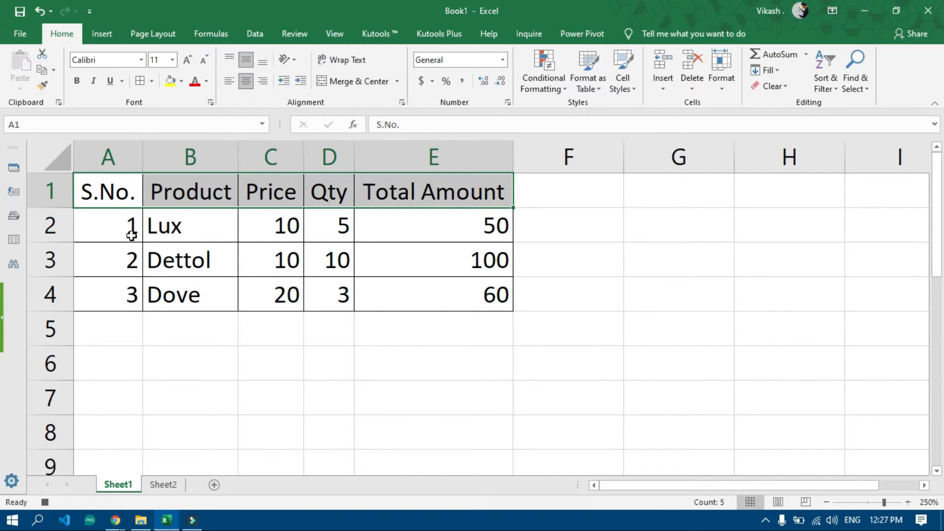
# Center the serial numbers in A2:A4 and the numeric cells C2:E4 horizontally and vertically
pyautogui.moveTo(132, 236); pyautogui.dragTo(131, 295)
pyautogui.click(240, 84)
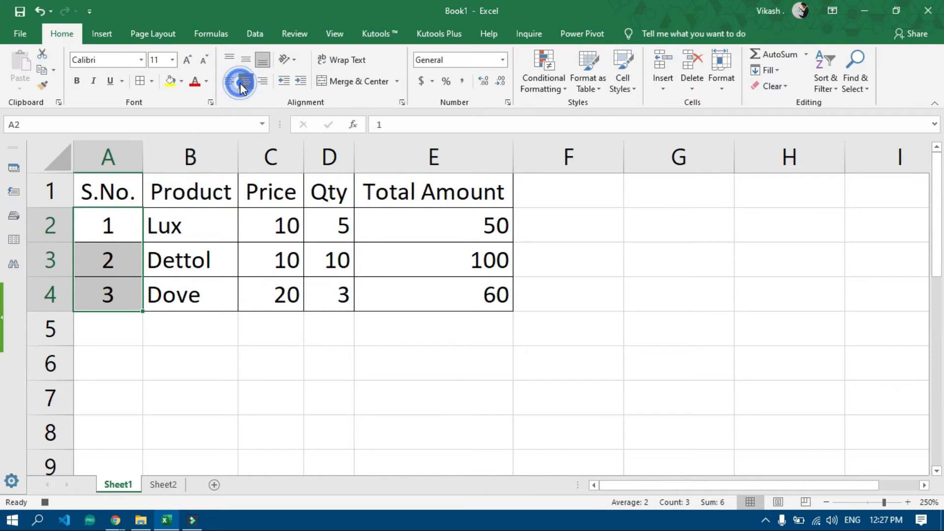
pyautogui.click(246, 60)
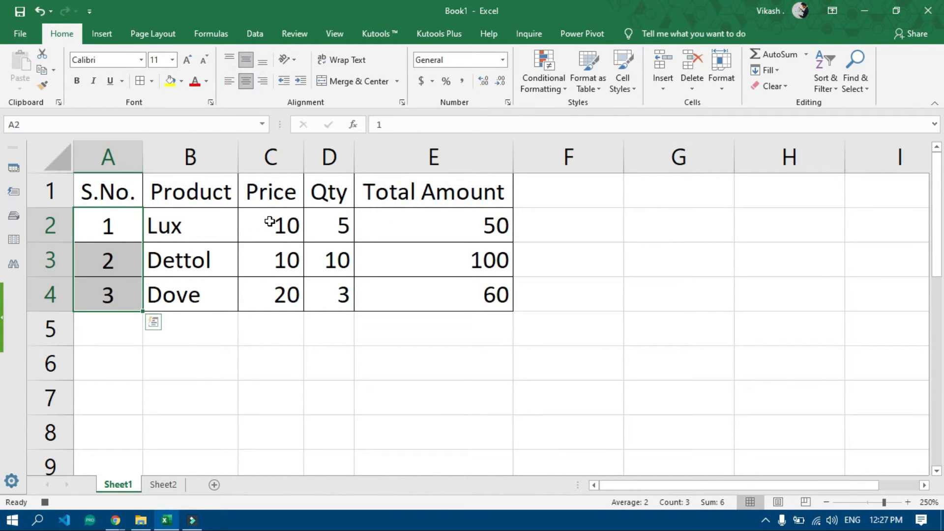
pyautogui.moveTo(270, 217); pyautogui.dragTo(503, 286)
pyautogui.click(246, 82)
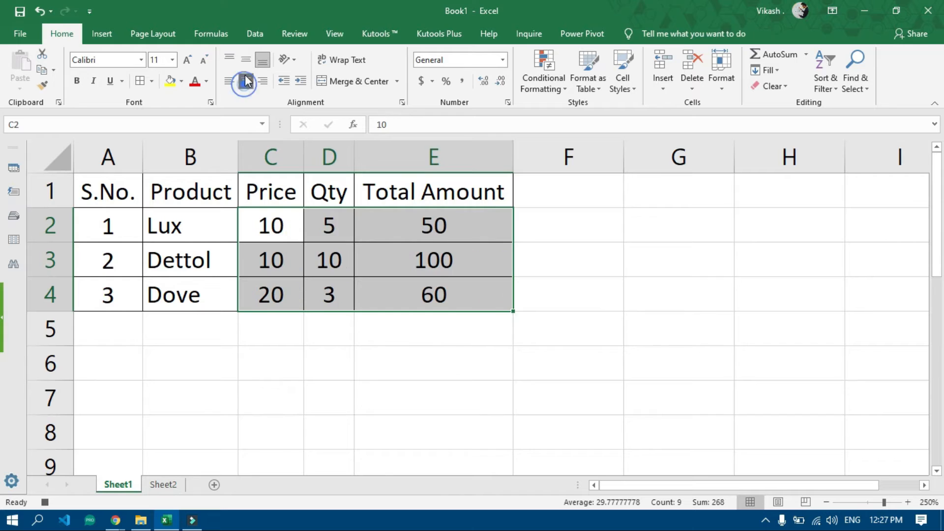
pyautogui.click(246, 60)
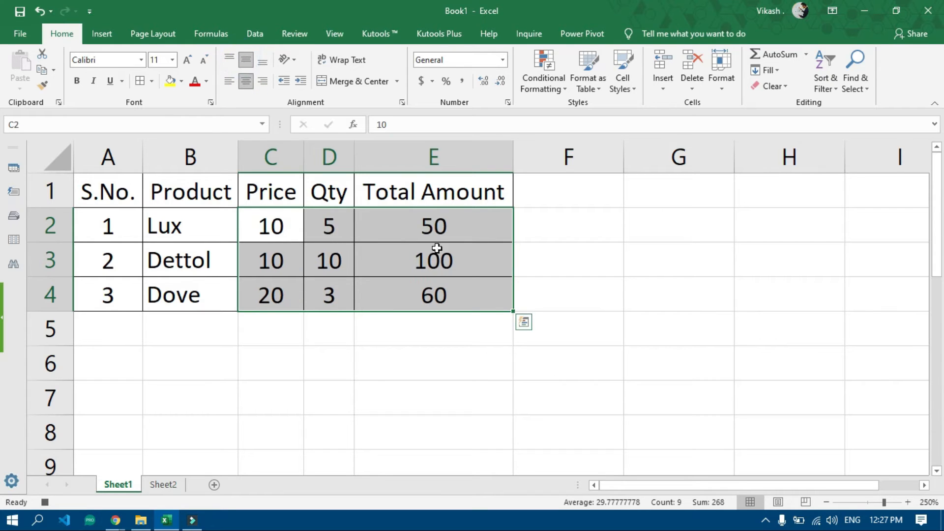
# Align the Total Amount values in E2:E4 to the right and bottom of their cells
pyautogui.moveTo(438, 220); pyautogui.dragTo(435, 295)
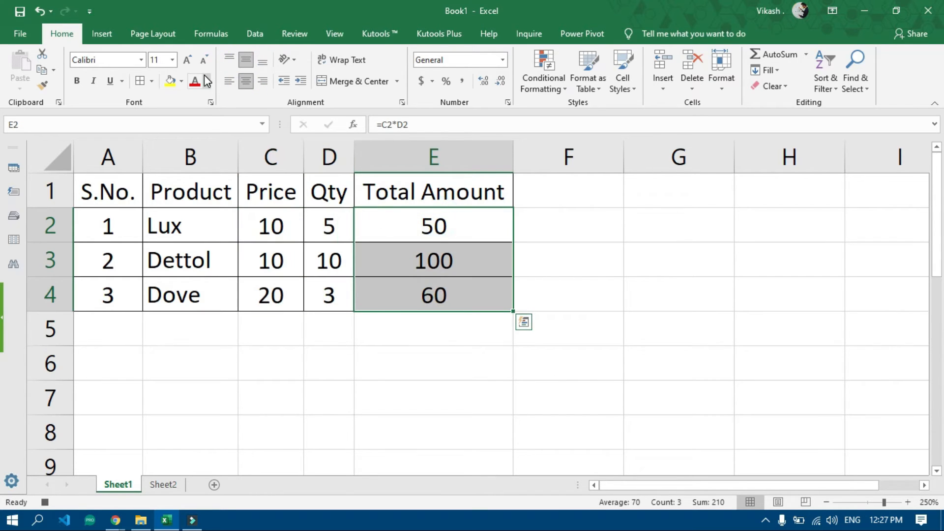
pyautogui.click(263, 81)
pyautogui.click(264, 65)
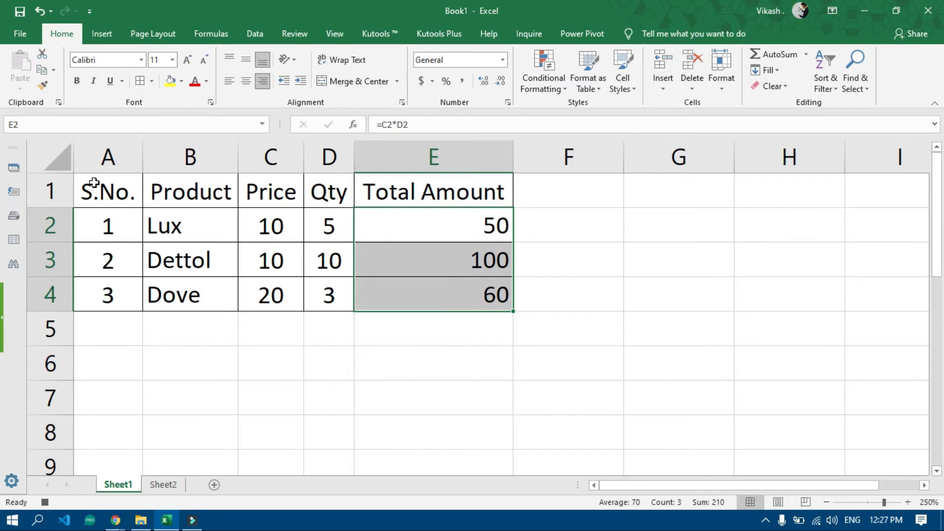
# Make the header row A1:E1 bold and give it a light orange fill
pyautogui.moveTo(89, 184); pyautogui.dragTo(430, 191)
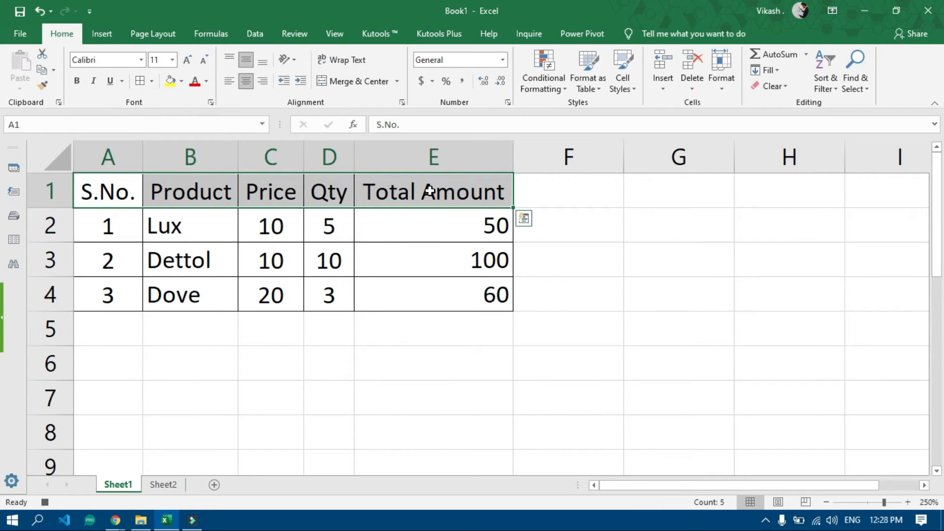
pyautogui.hotkey('ctrl', 'b')
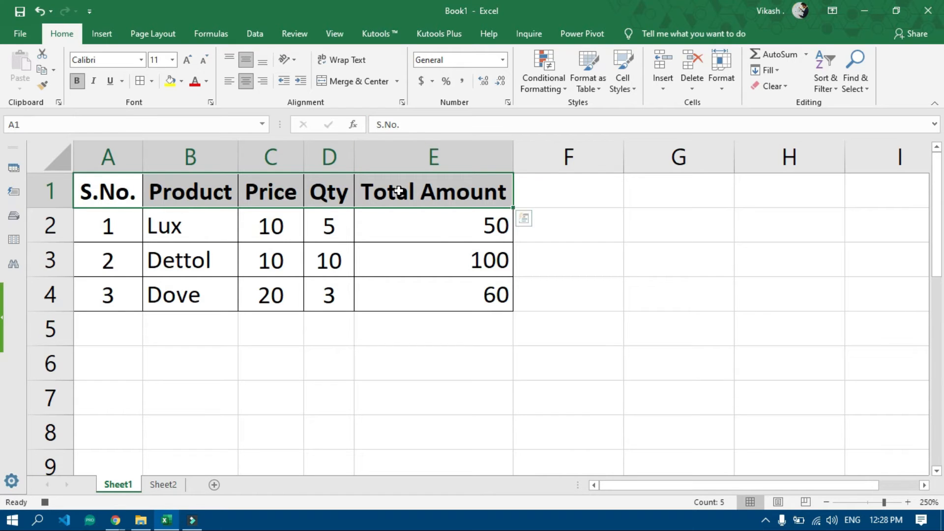
pyautogui.click(182, 82)
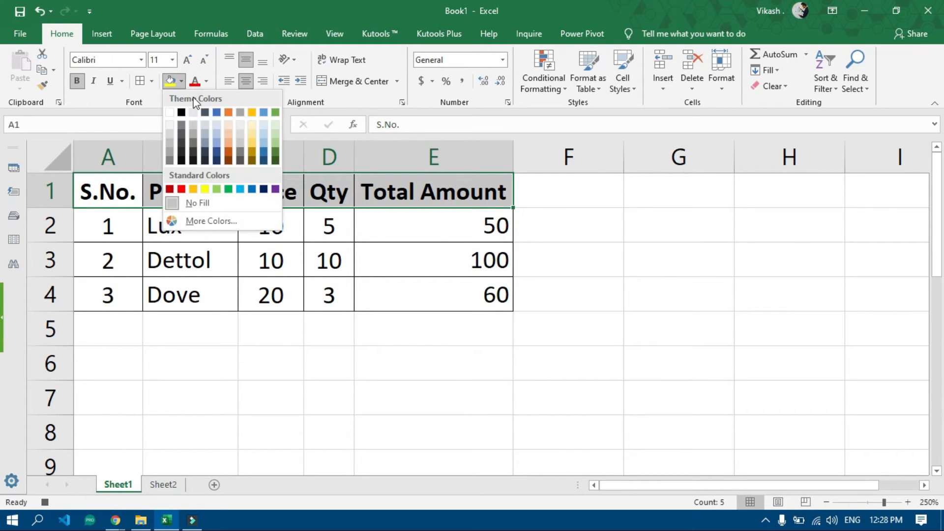
pyautogui.click(228, 126)
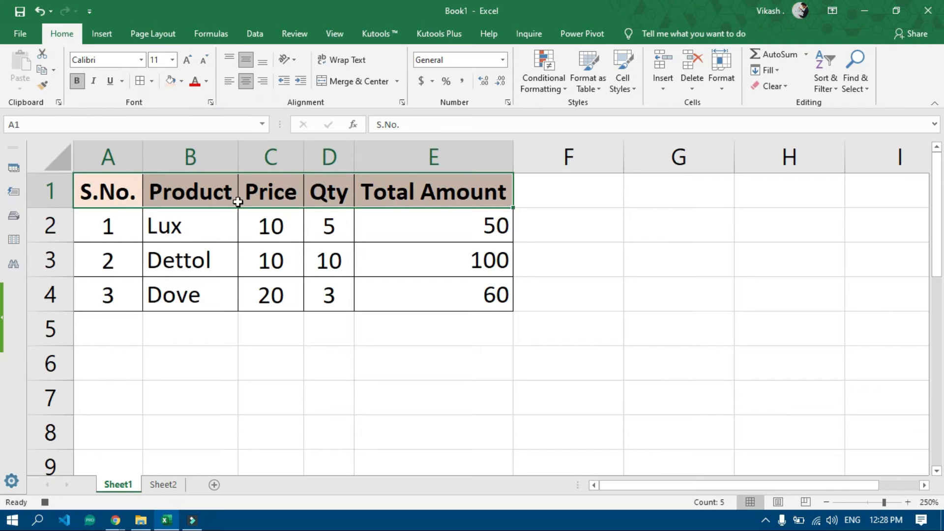
# Select the formatted table A1:E4, return to cell A1 and stop the macro recording
pyautogui.click(135, 241)
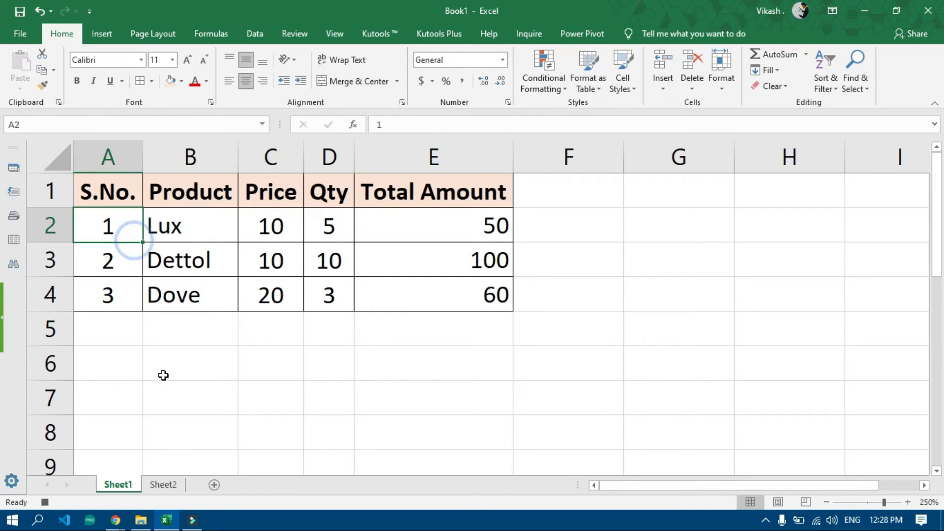
pyautogui.click(295, 350)
pyautogui.moveTo(118, 191); pyautogui.dragTo(443, 295)
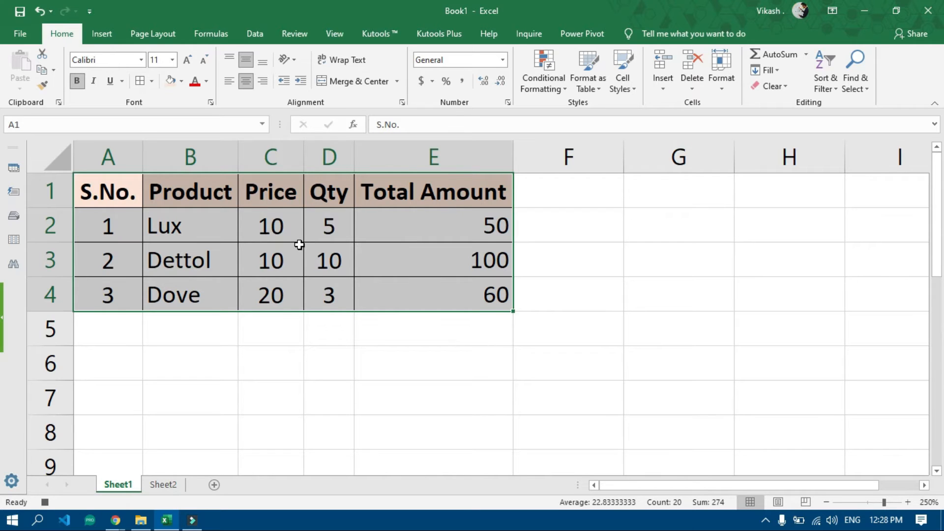
pyautogui.click(129, 196)
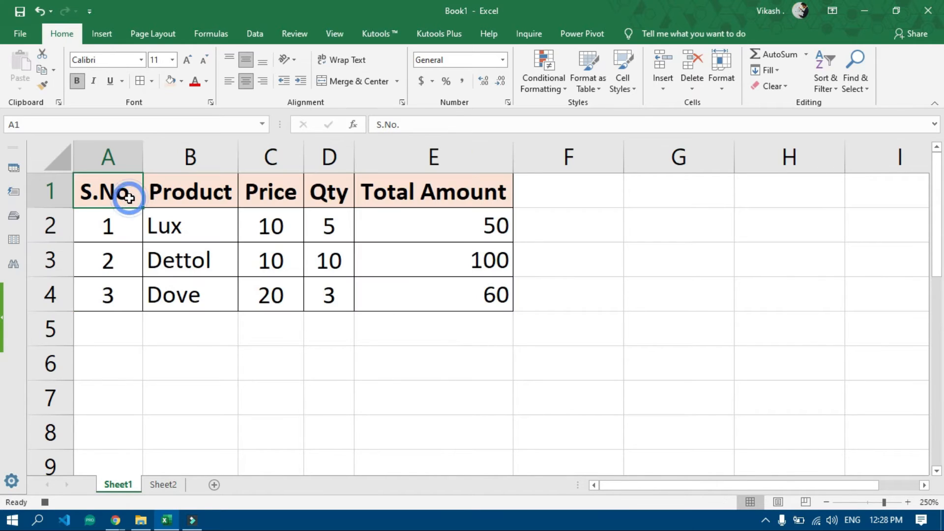
pyautogui.click(333, 33)
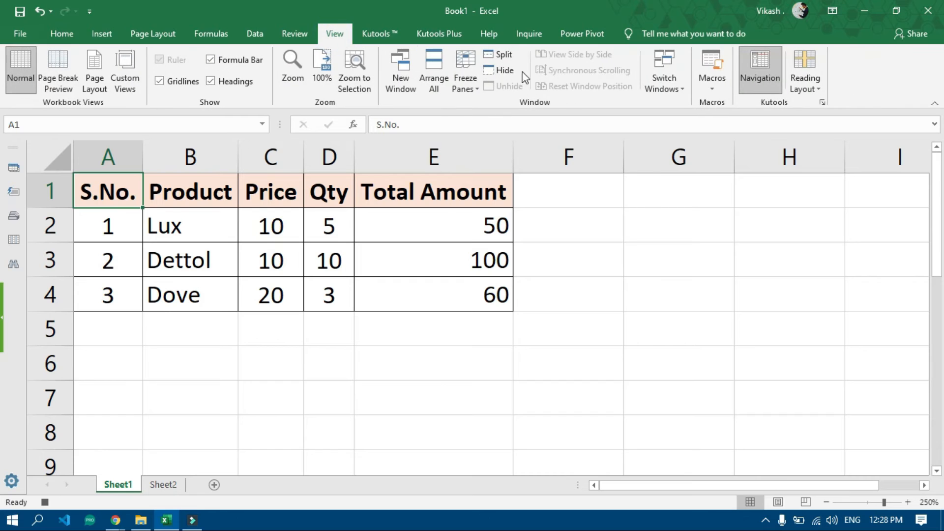
pyautogui.click(712, 88)
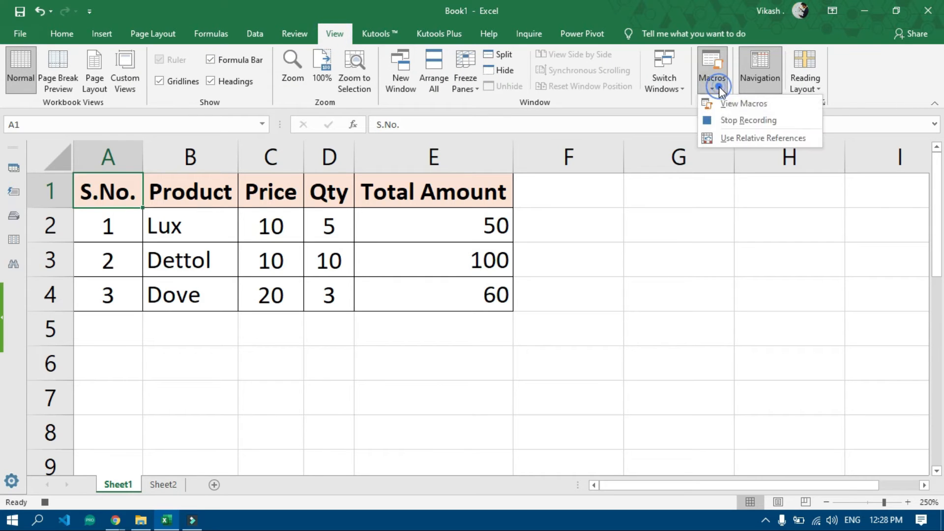
pyautogui.click(737, 127)
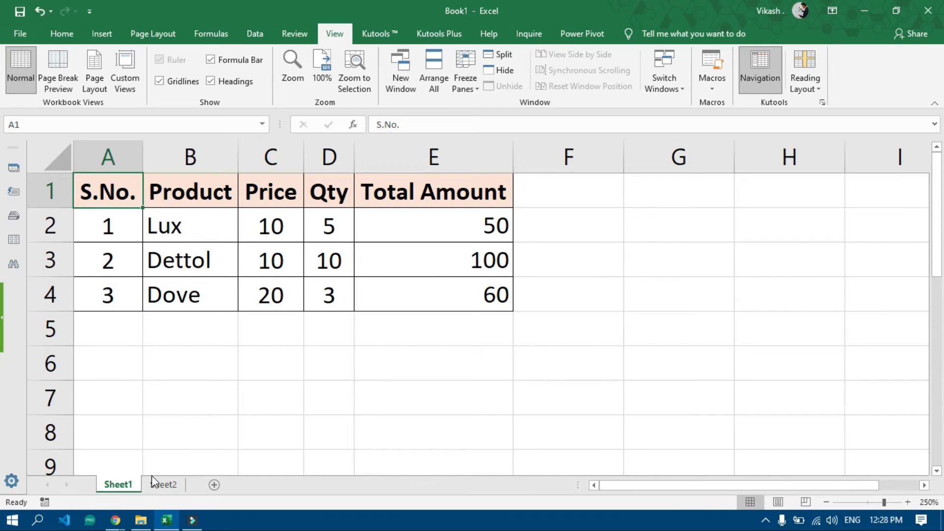
# Switch to the Google Meet class in Chrome, read the earlier and latest chat replies, and return to Excel
pyautogui.moveTo(115, 520)
pyautogui.click(107, 482)
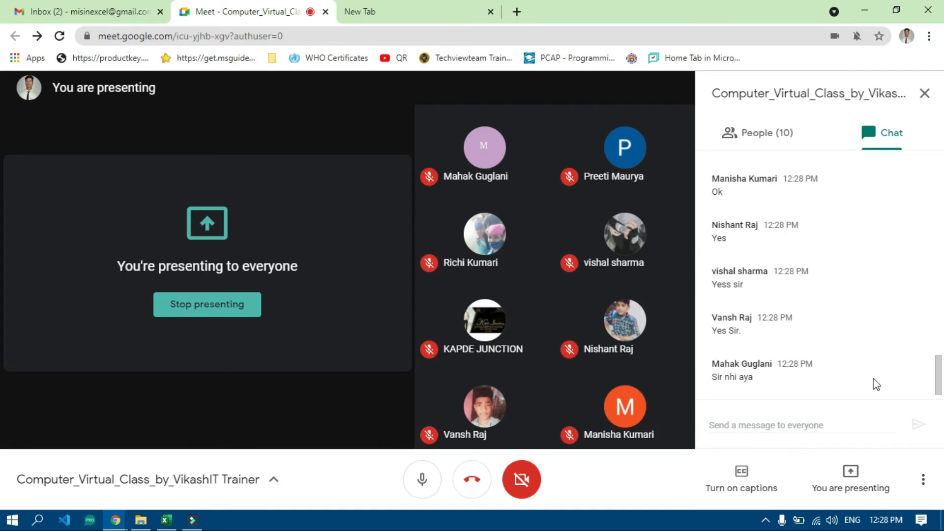
pyautogui.scroll(5, 939, 354)
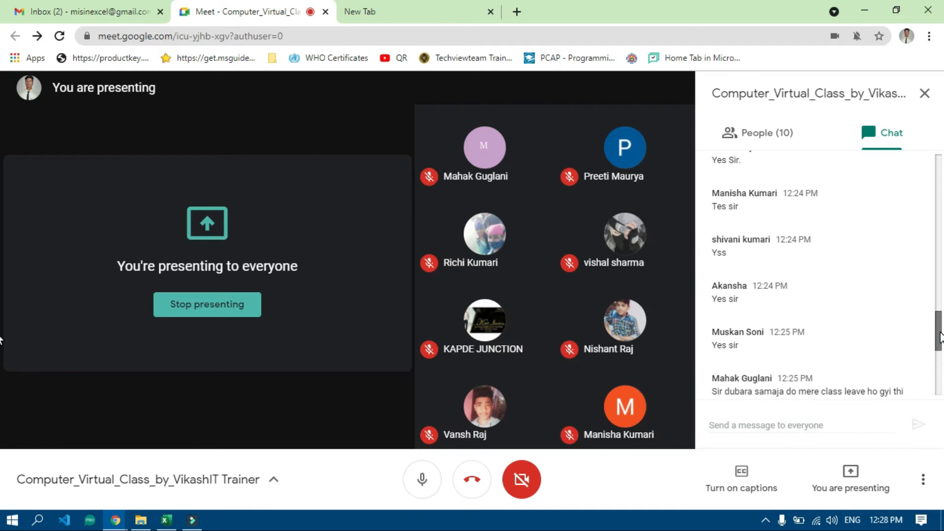
pyautogui.moveTo(940, 337); pyautogui.dragTo(938, 382)
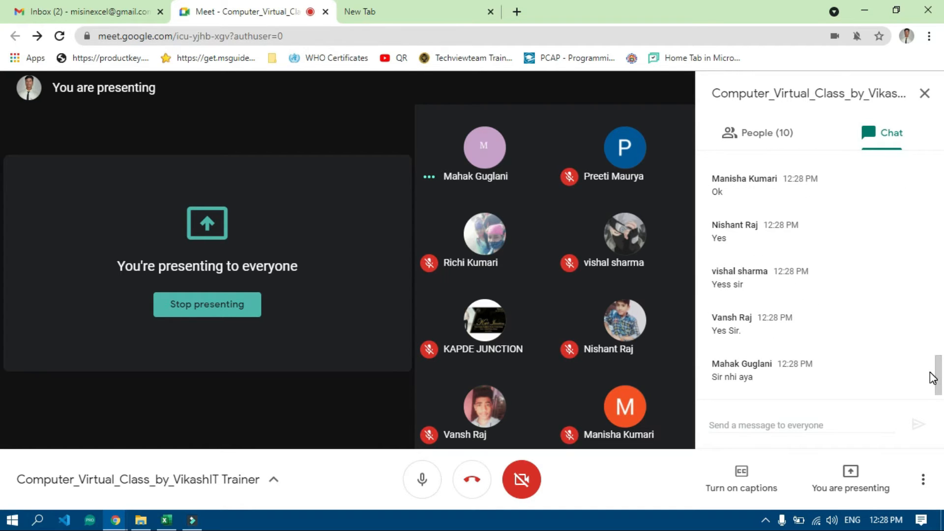
pyautogui.click(168, 520)
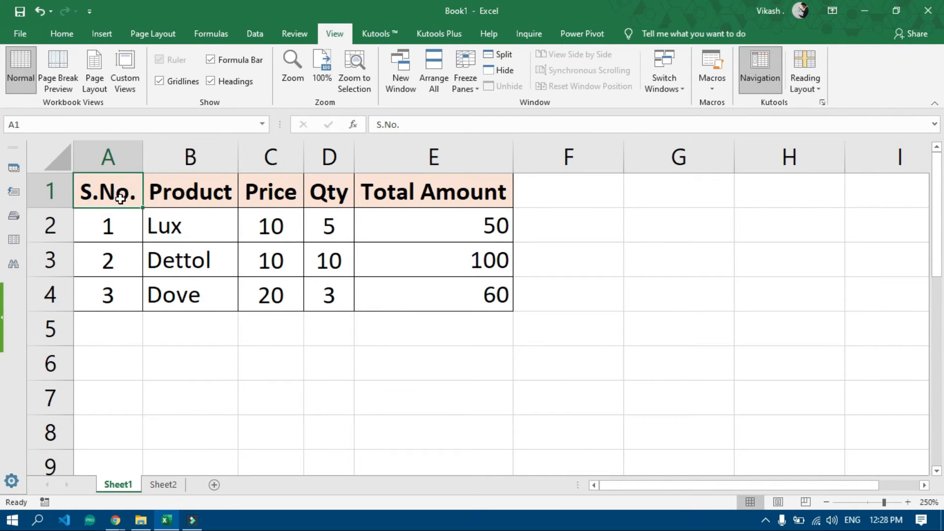
# View the Record Macro settings for the selected table A1:E4, cancel them, and look at the unformatted table on Sheet2
pyautogui.moveTo(143, 205); pyautogui.dragTo(440, 295)
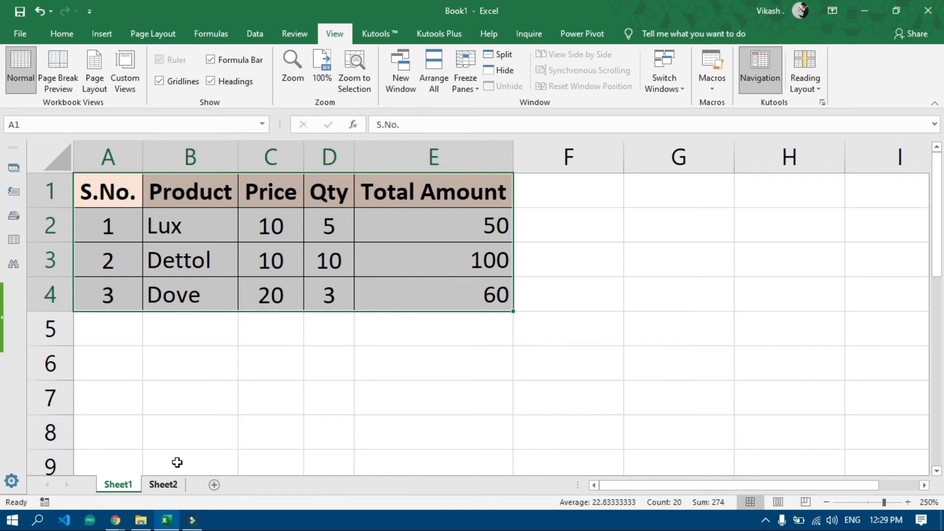
pyautogui.click(706, 89)
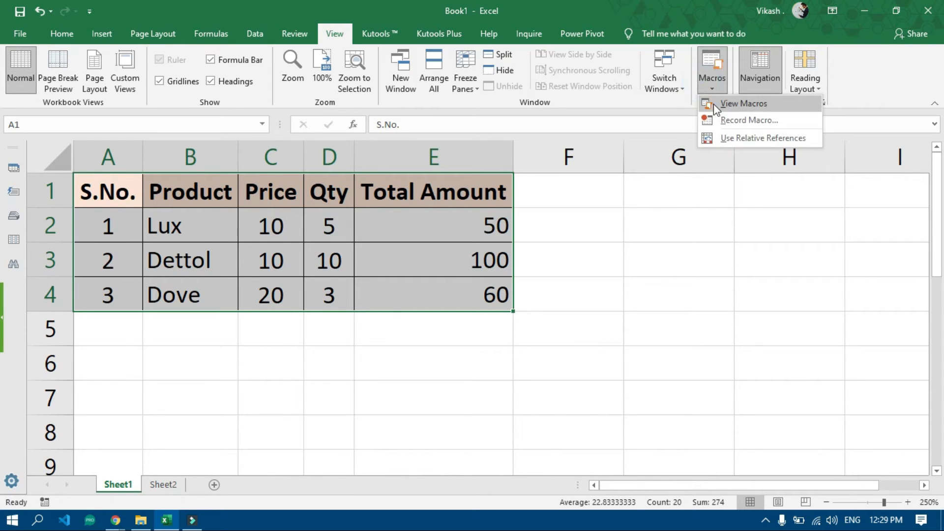
pyautogui.click(743, 125)
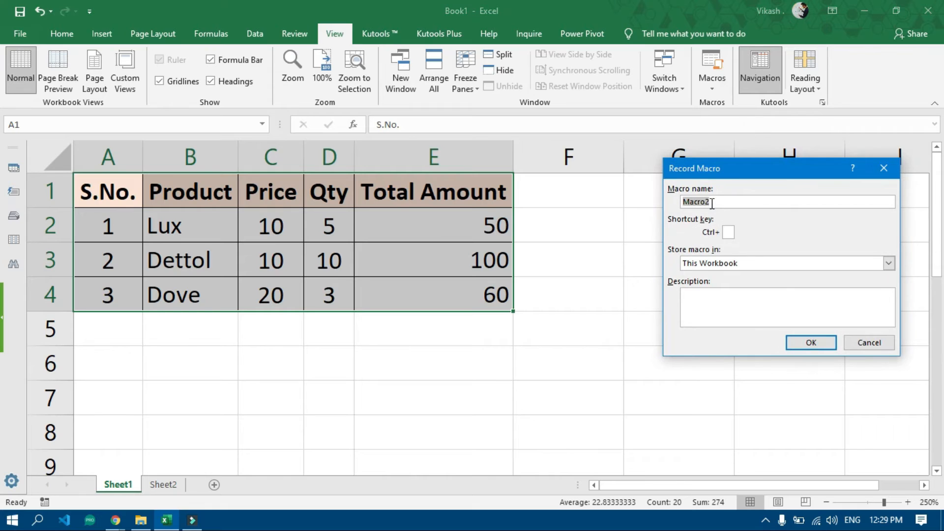
pyautogui.click(729, 233)
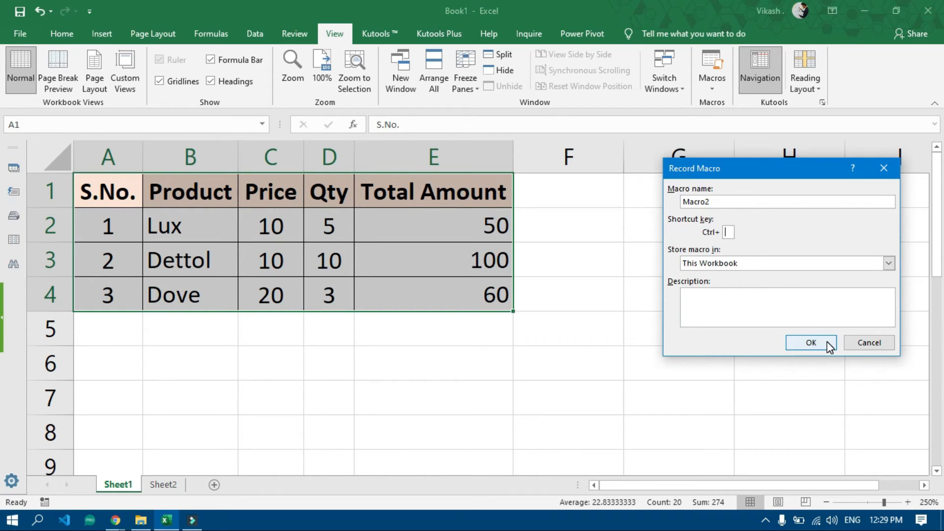
pyautogui.click(864, 343)
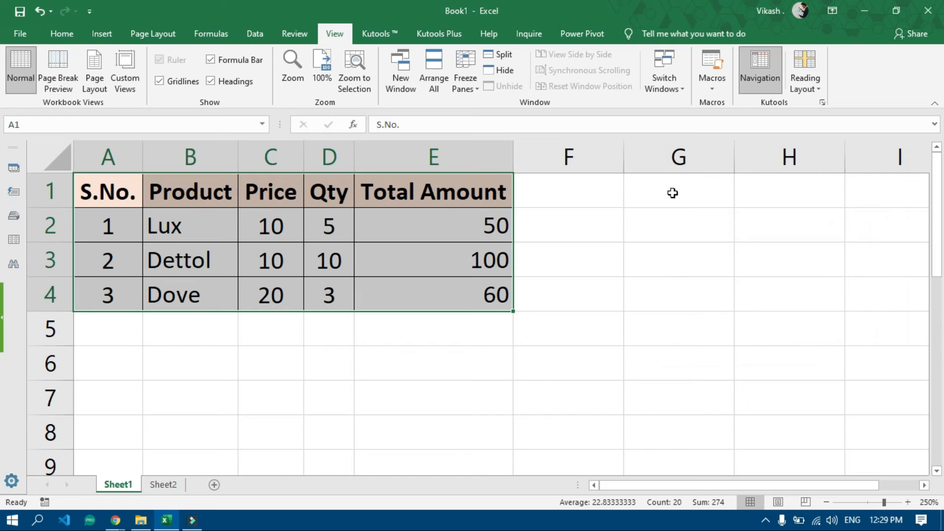
pyautogui.click(167, 490)
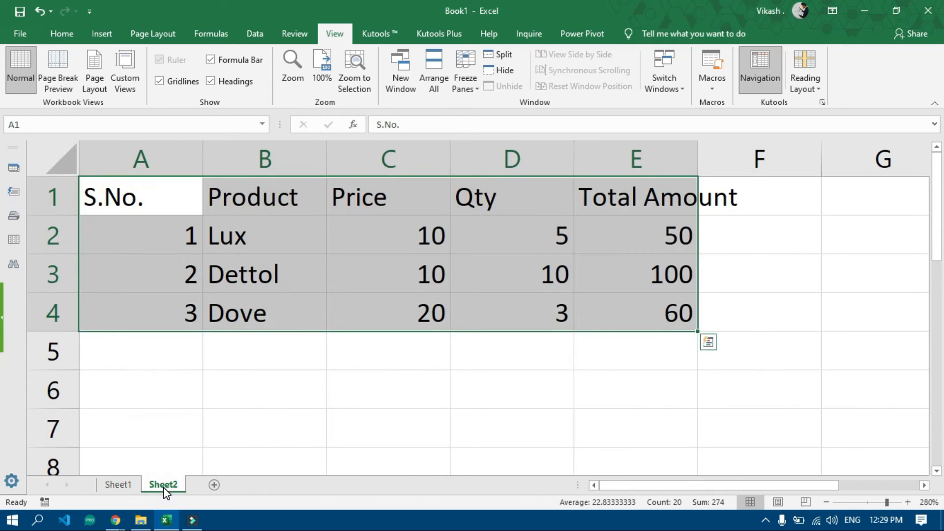
pyautogui.click(127, 485)
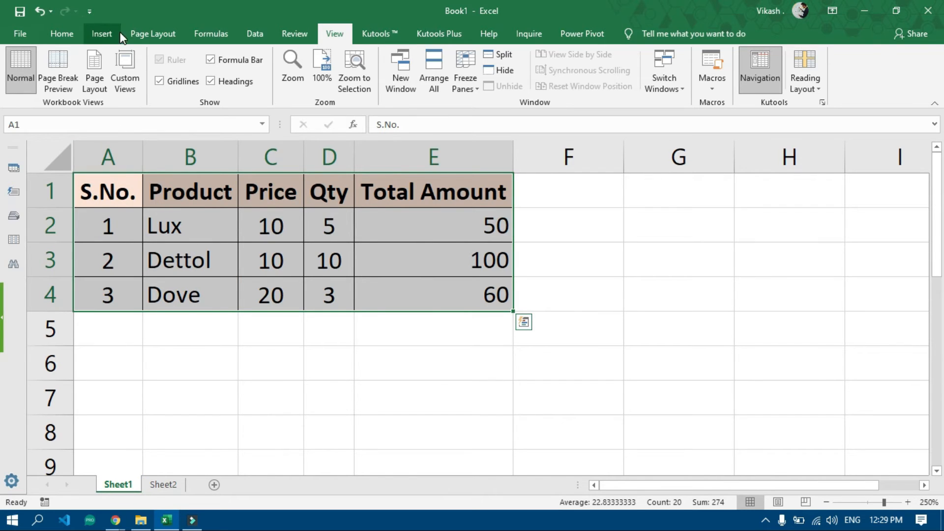
# AutoFit the column widths of the Sheet1 table A1:E4 and reapply its cell borders
pyautogui.click(45, 38)
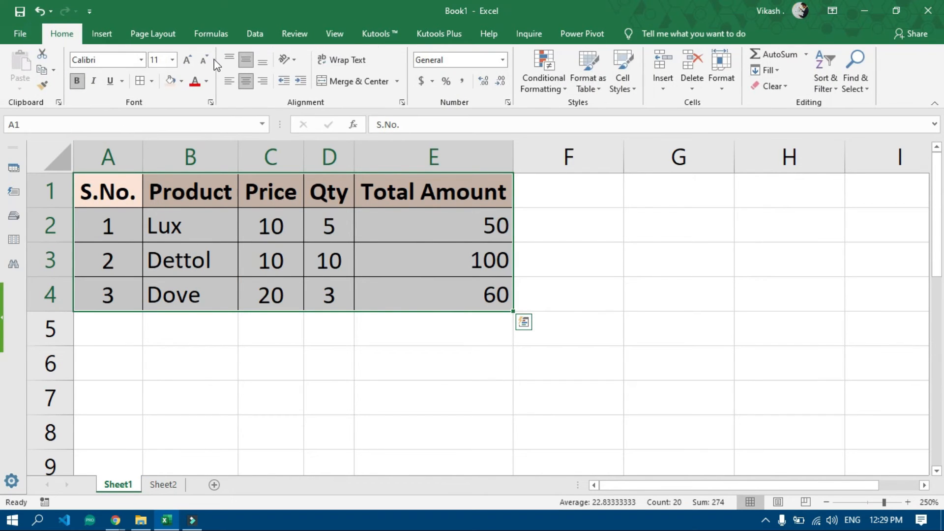
pyautogui.click(729, 85)
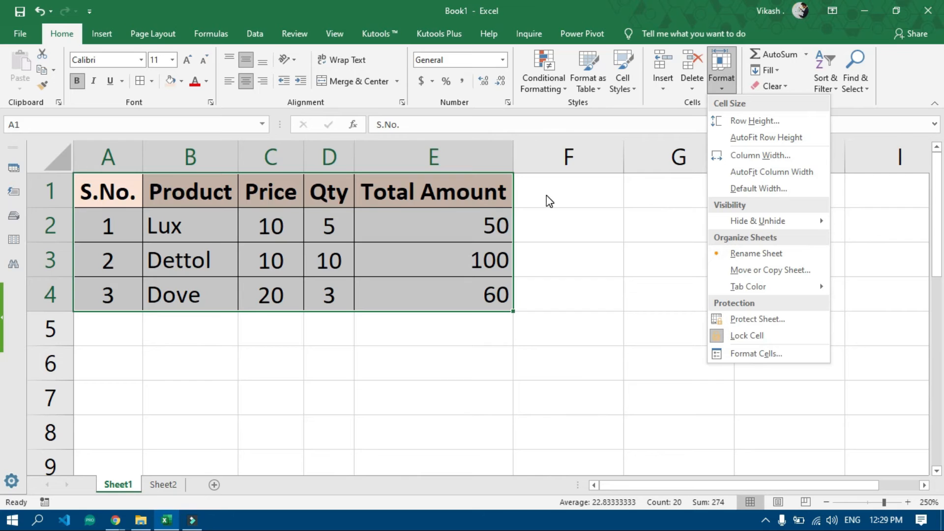
pyautogui.click(770, 177)
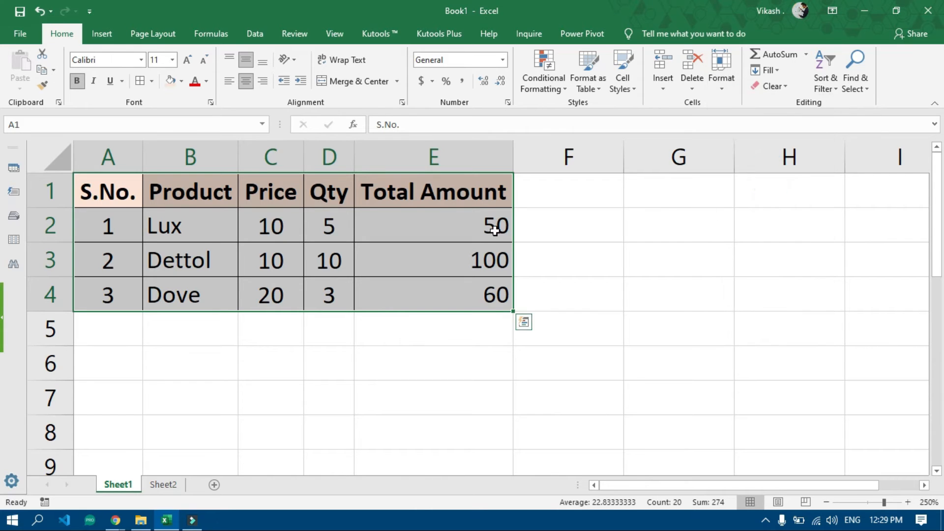
pyautogui.click(151, 81)
pyautogui.click(199, 200)
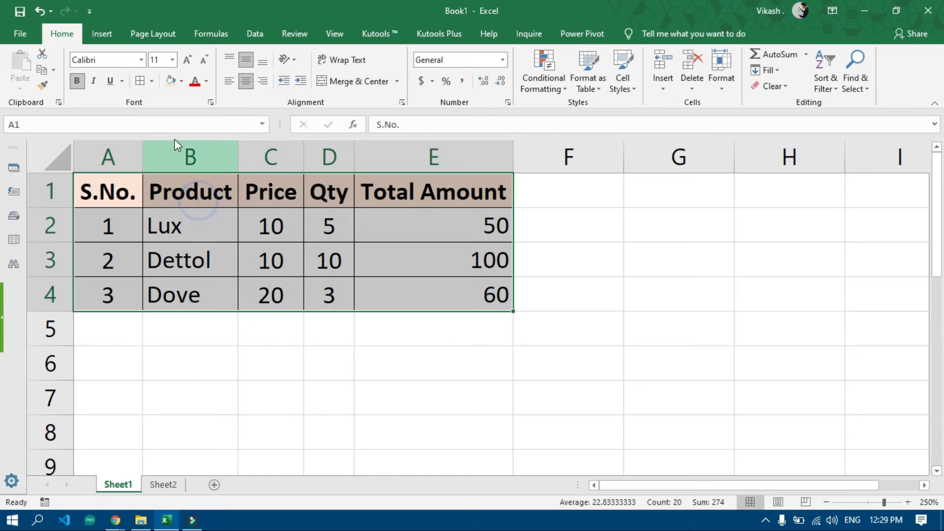
# Fill the whole table A1:E4 with light orange and undo that fill
pyautogui.click(181, 81)
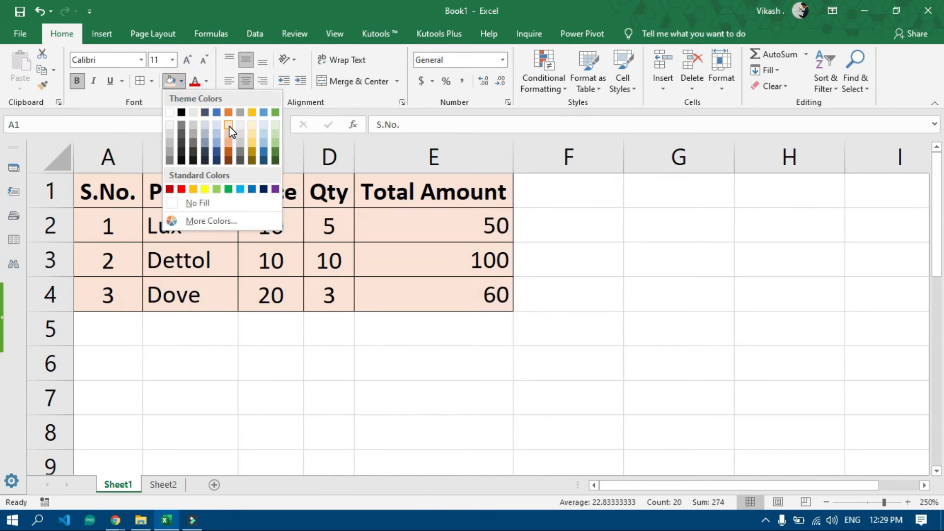
pyautogui.click(229, 125)
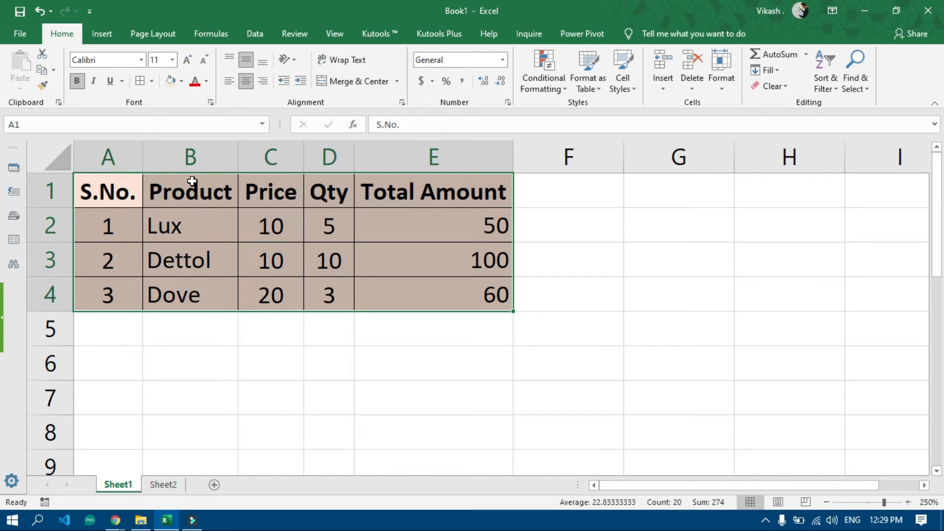
pyautogui.hotkey('ctrl', 'z')
# Examine the header formatting and the alignment of A1:A4, B2:D4 and E2:E4 on Sheet1, and view the macro commands
pyautogui.moveTo(123, 193); pyautogui.dragTo(120, 295)
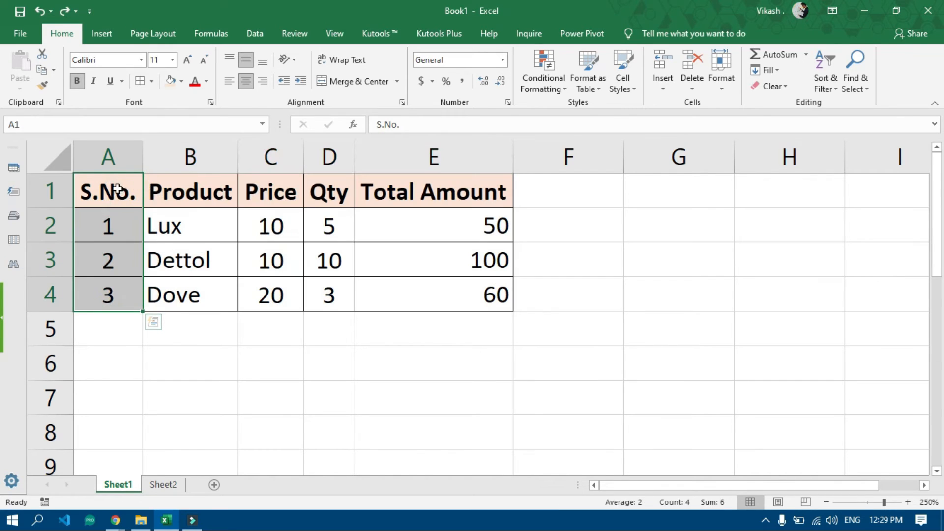
pyautogui.moveTo(118, 189); pyautogui.dragTo(476, 196)
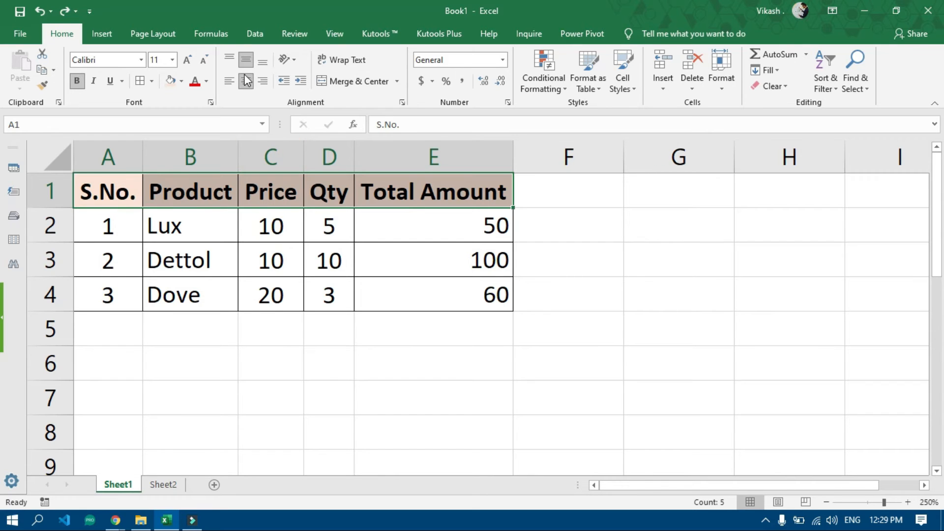
pyautogui.moveTo(107, 190); pyautogui.dragTo(107, 294)
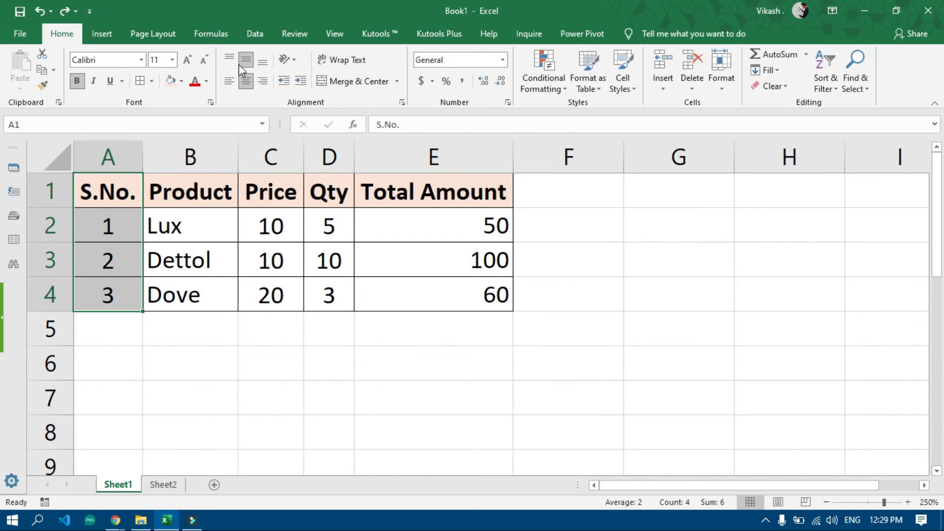
pyautogui.moveTo(207, 235); pyautogui.dragTo(347, 290)
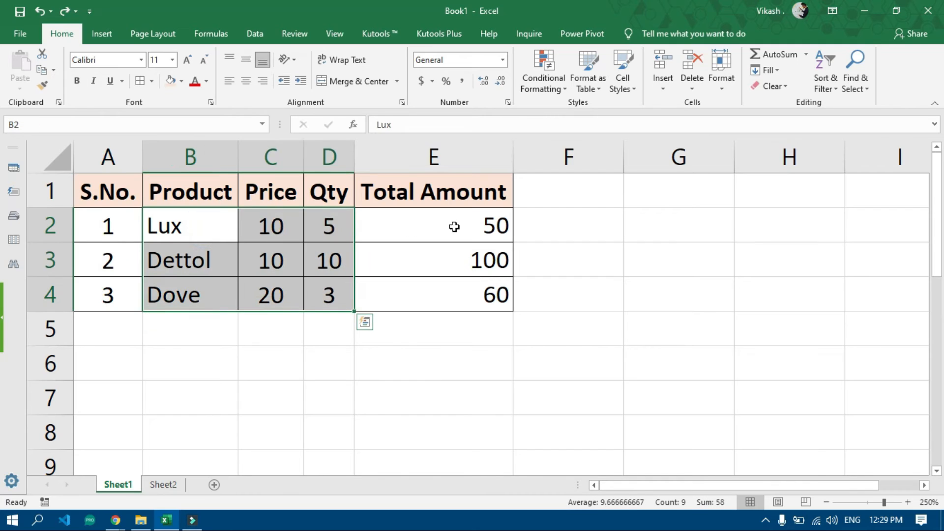
pyautogui.moveTo(451, 220); pyautogui.dragTo(458, 304)
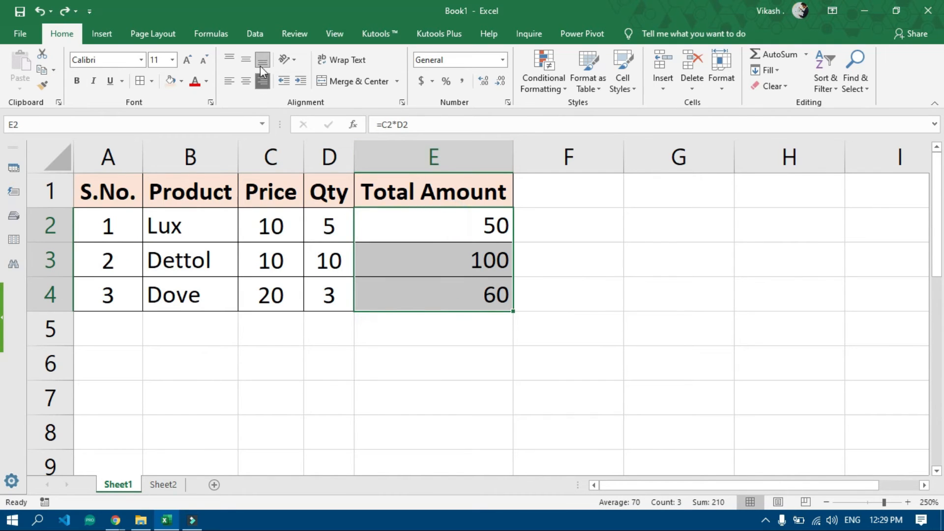
pyautogui.moveTo(112, 181); pyautogui.dragTo(445, 294)
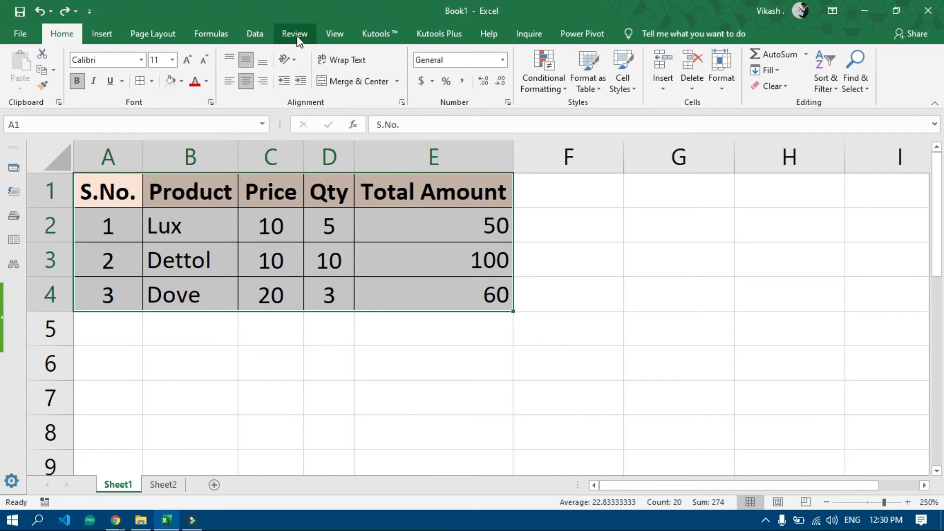
pyautogui.click(334, 33)
pyautogui.click(710, 69)
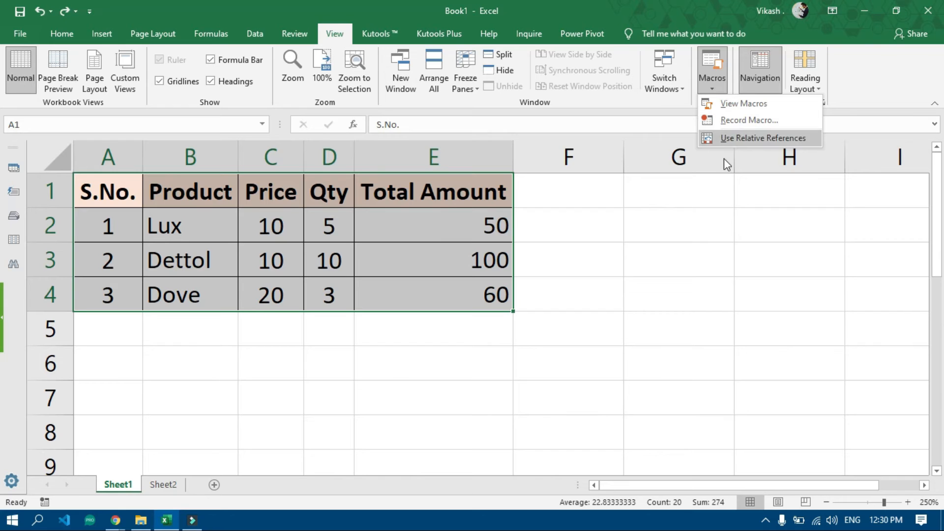
# Open Sheet2, switch to the Google Meet class in Chrome to check the chat, and return to Excel
pyautogui.click(166, 485)
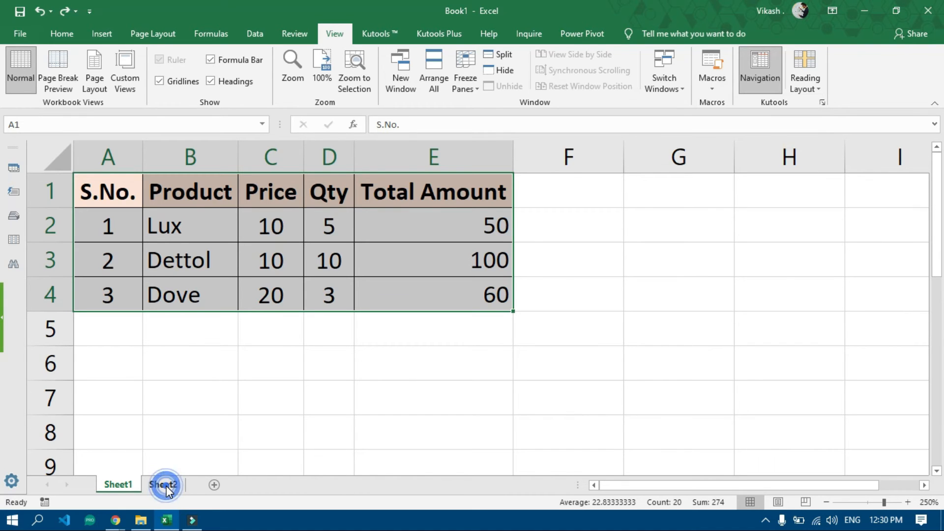
pyautogui.click(116, 520)
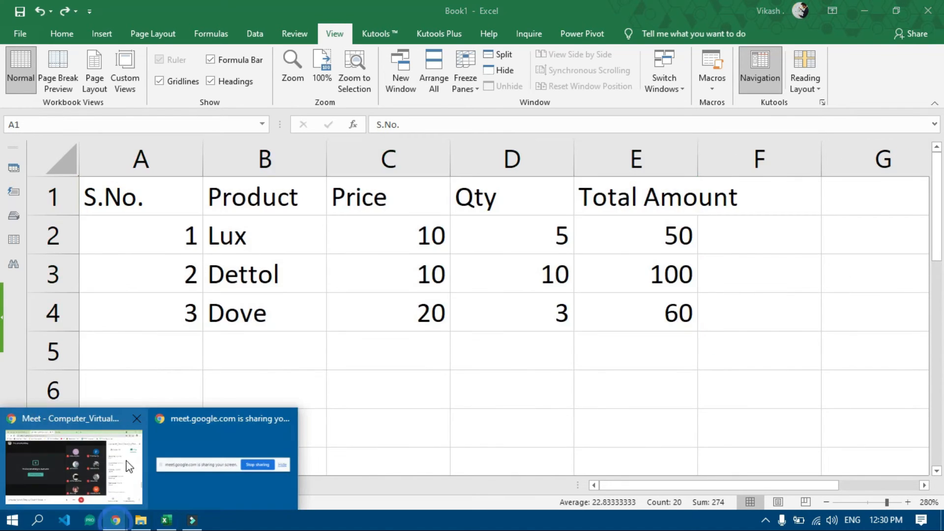
pyautogui.click(116, 474)
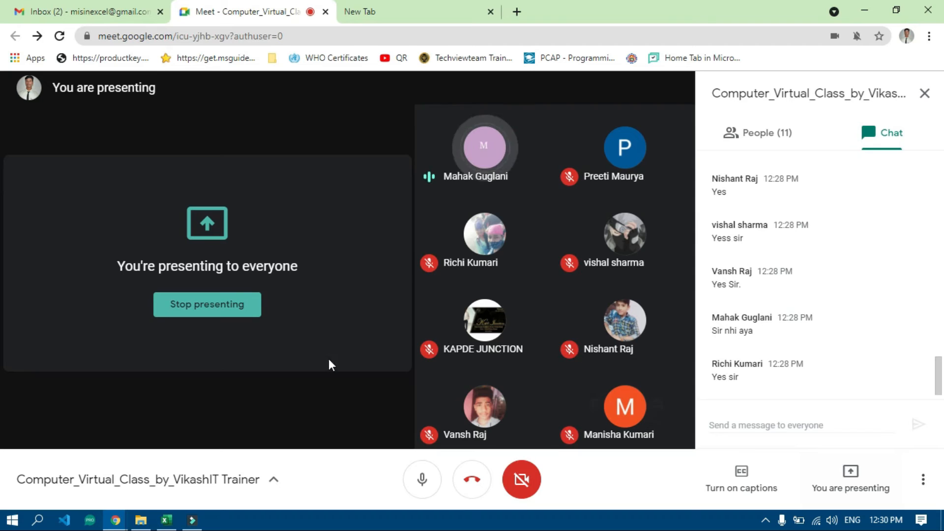
pyautogui.click(167, 519)
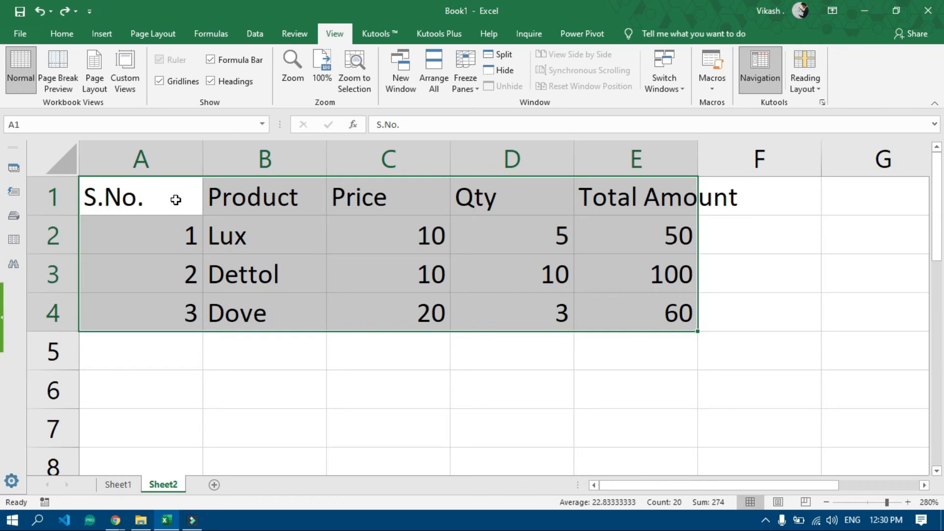
# Select the unformatted table A1:E4 on Sheet2 and run the learnfromupdate_01 macro on it
pyautogui.moveTo(96, 196); pyautogui.dragTo(682, 300)
pyautogui.click(711, 89)
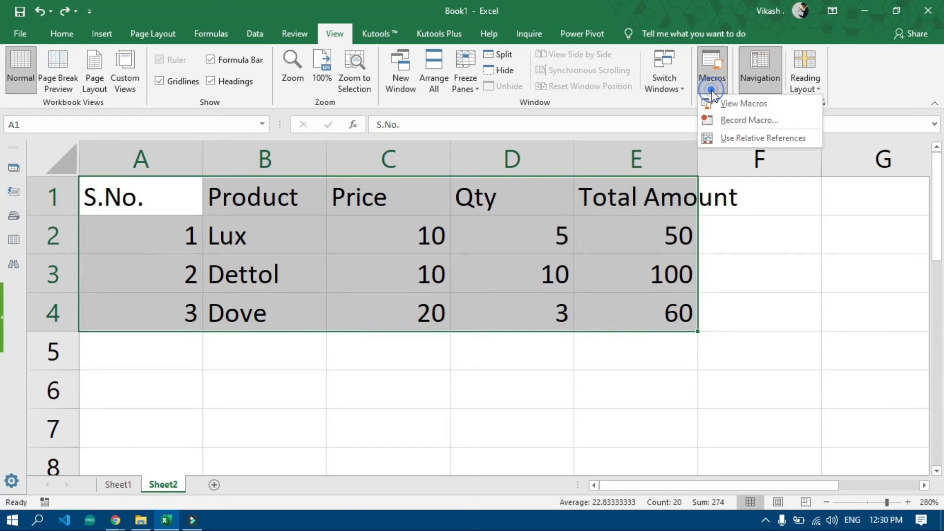
pyautogui.click(759, 104)
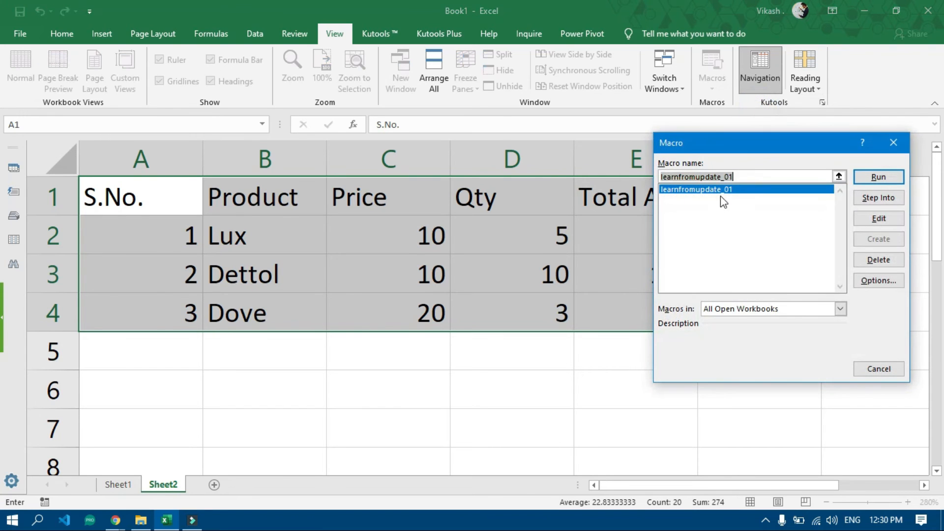
pyautogui.moveTo(740, 147); pyautogui.dragTo(435, 270)
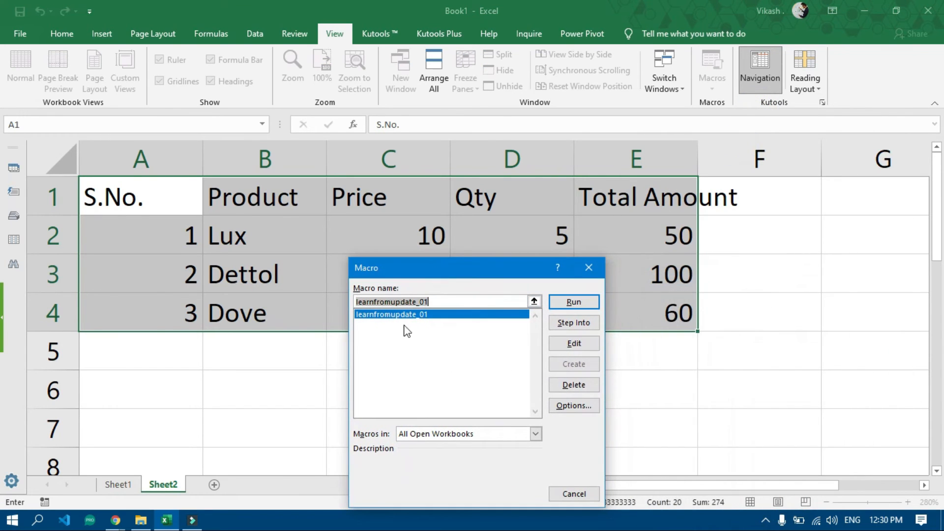
pyautogui.click(417, 316)
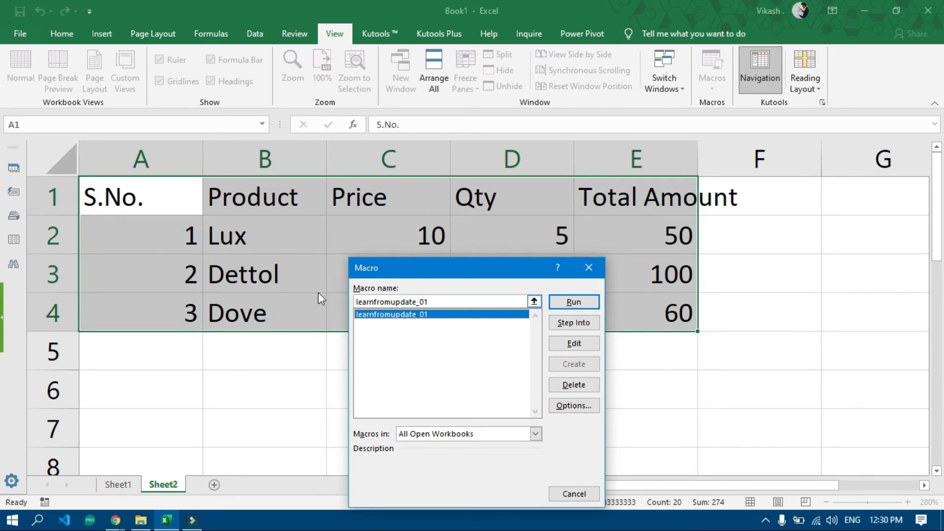
pyautogui.click(132, 197)
pyautogui.click(575, 303)
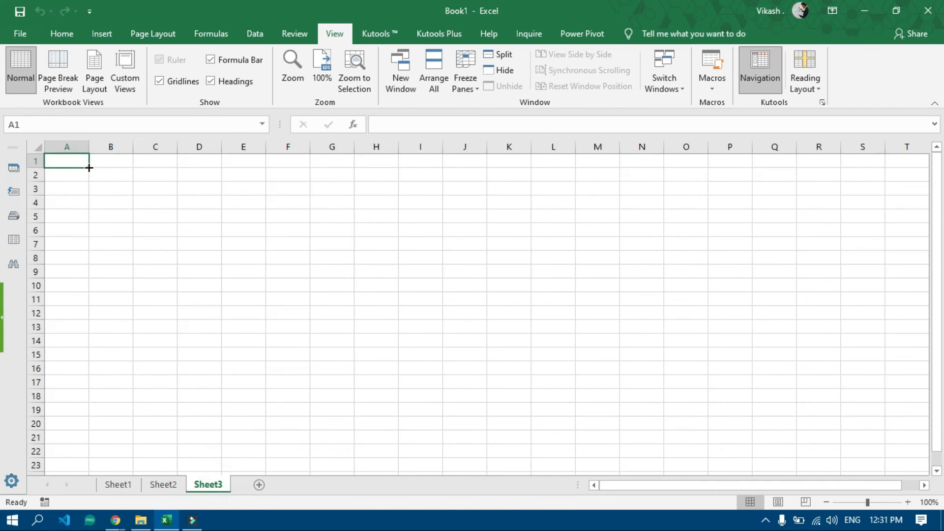
# Run the learnfromupdate_01 macro from cell A1 of the blank Sheet3, and select A1:E5 to inspect the formatting
pyautogui.moveTo(76, 156); pyautogui.dragTo(553, 238)
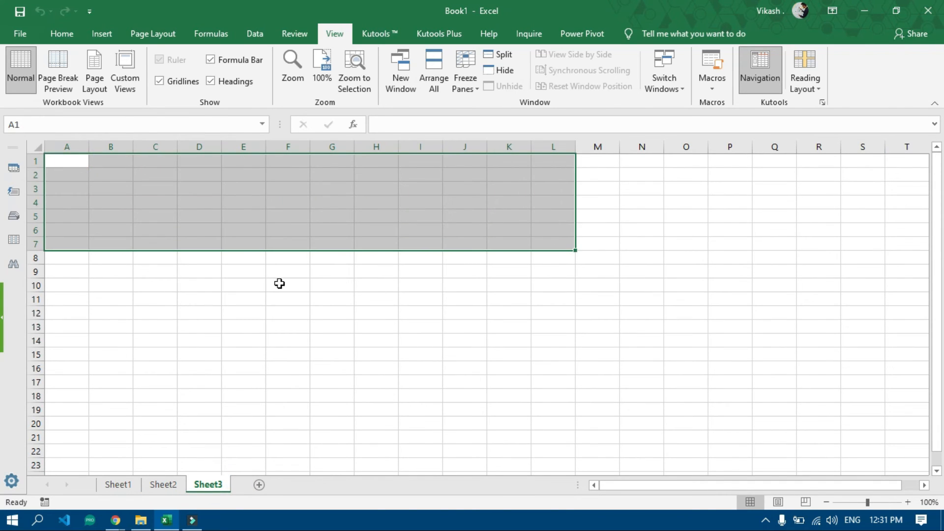
pyautogui.click(73, 164)
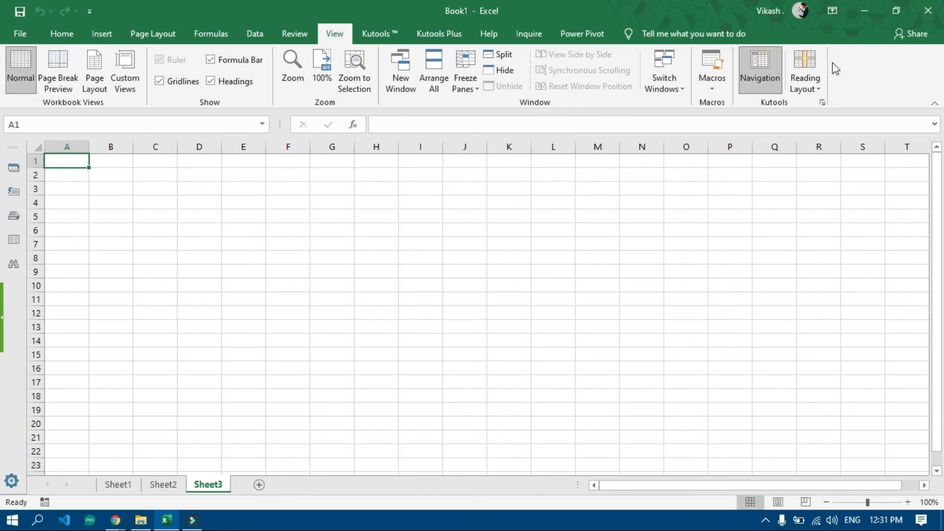
pyautogui.click(718, 87)
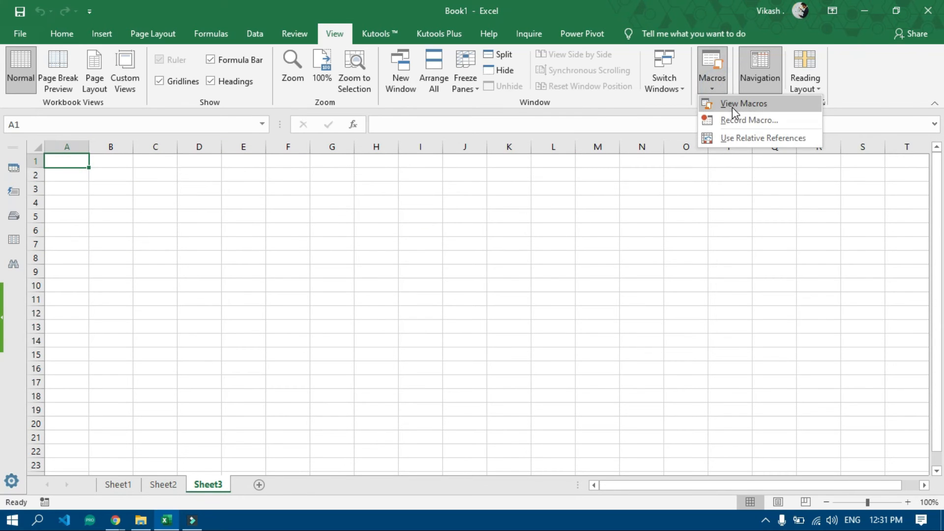
pyautogui.click(732, 105)
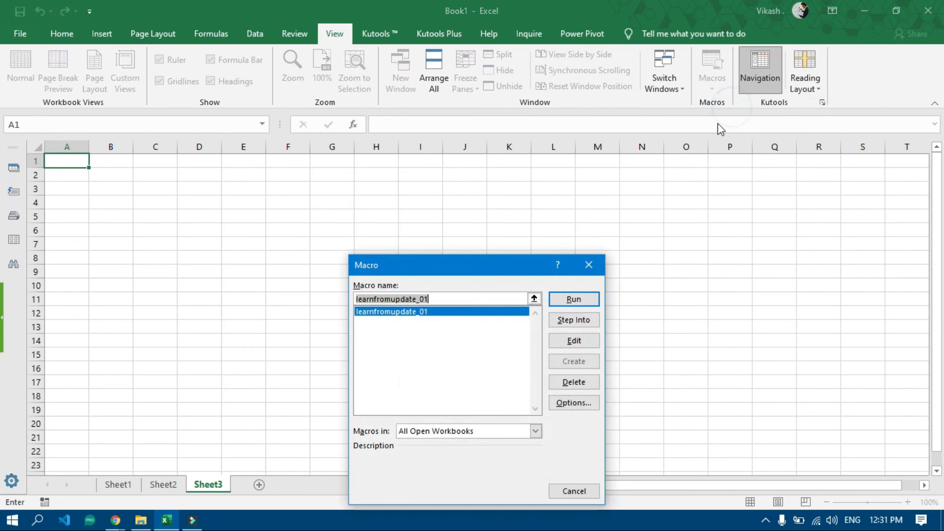
pyautogui.click(574, 301)
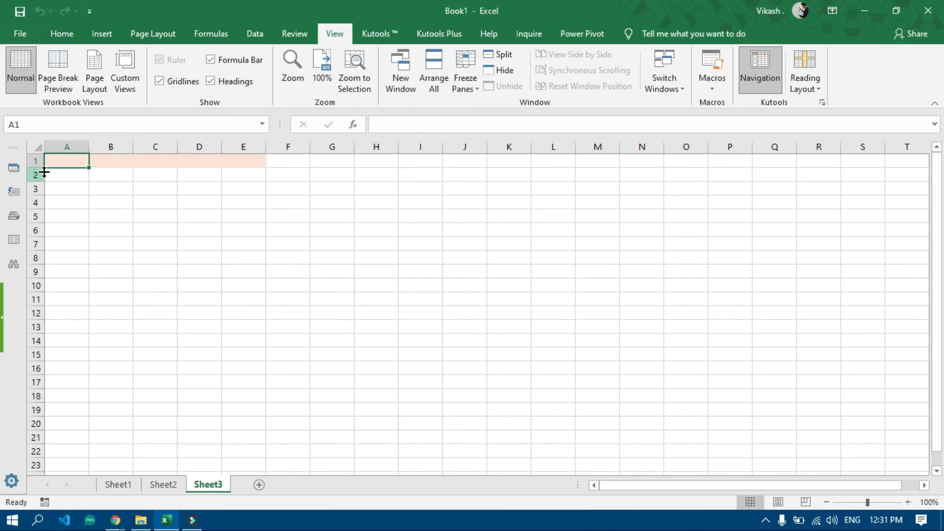
pyautogui.moveTo(55, 163); pyautogui.dragTo(232, 215)
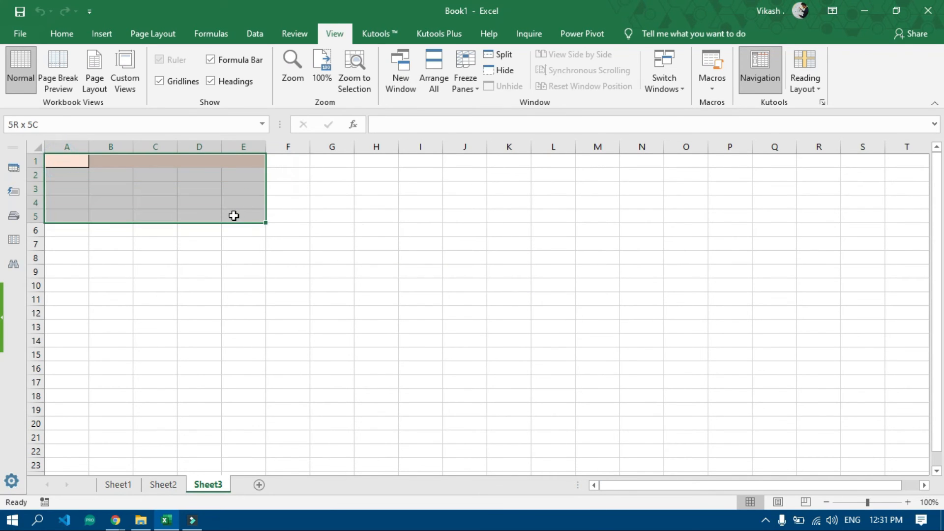
# Select the range A1:E4 on Sheet3 and run the learnfromupdate_01 macro on it
pyautogui.click(85, 179)
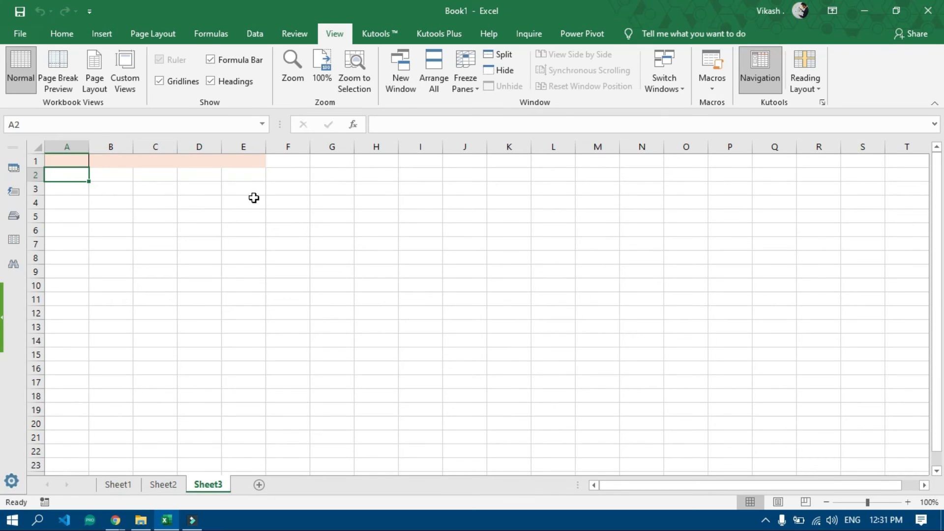
pyautogui.moveTo(72, 161); pyautogui.dragTo(254, 203)
pyautogui.click(714, 85)
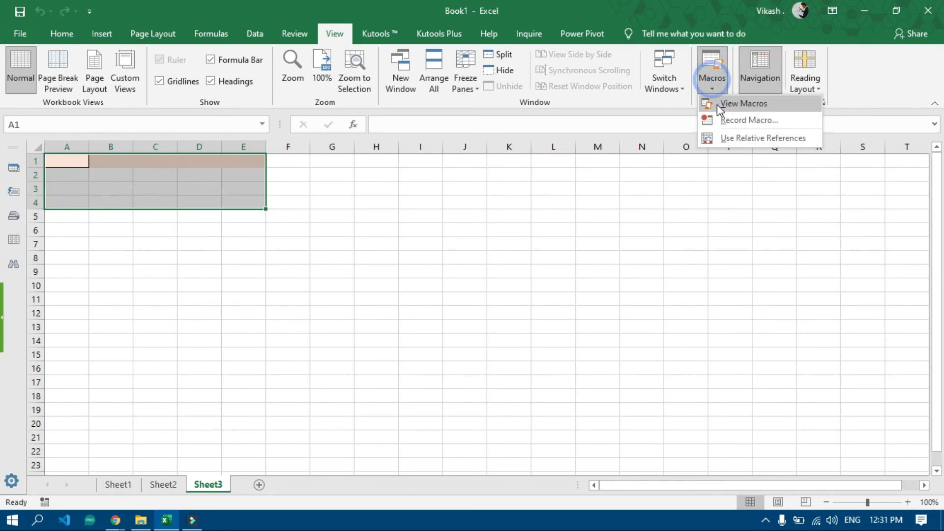
pyautogui.click(720, 101)
pyautogui.click(574, 300)
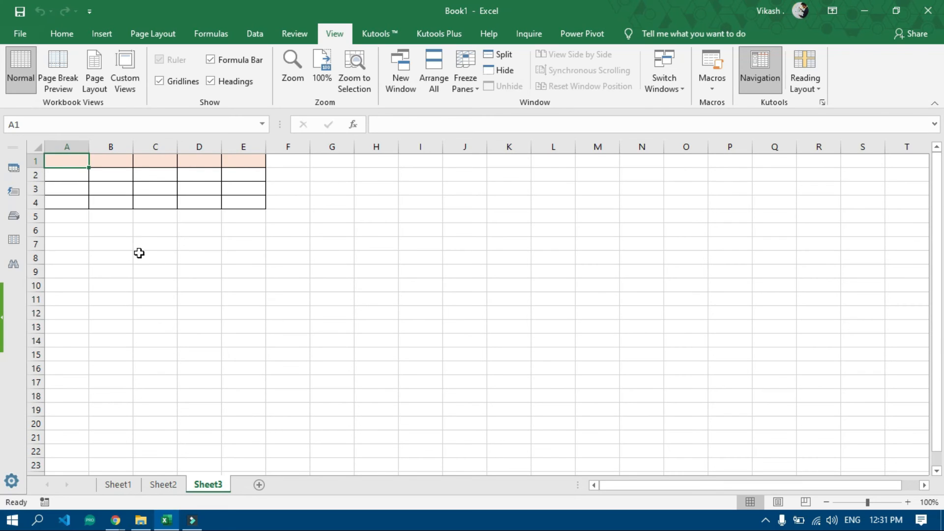
# Open Sheet2, check the Google Meet class chat in Chrome, and return to Excel
pyautogui.click(163, 485)
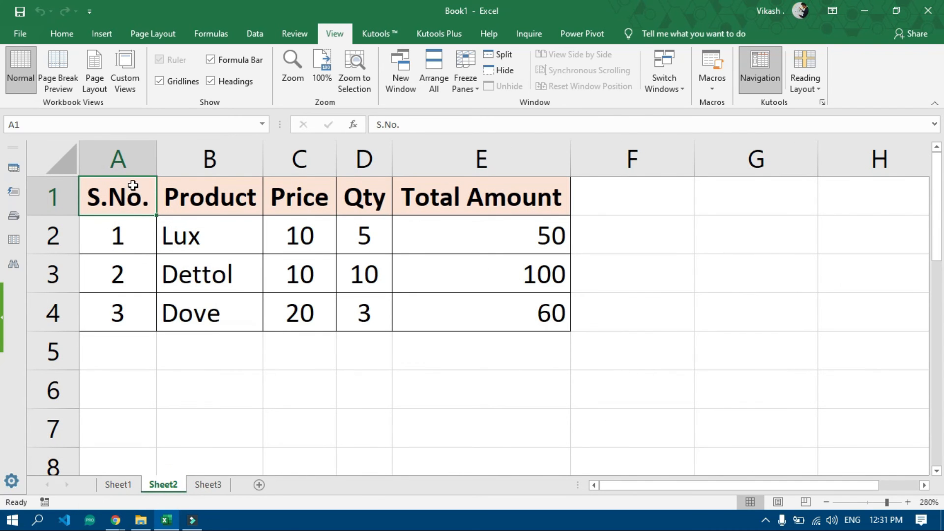
pyautogui.click(115, 520)
pyautogui.click(86, 462)
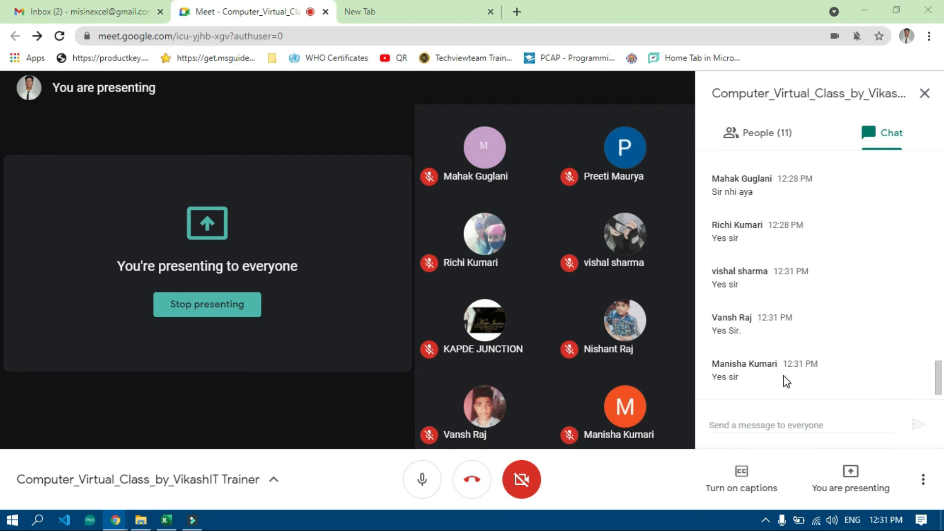
pyautogui.hotkey('alt', 'Tab')
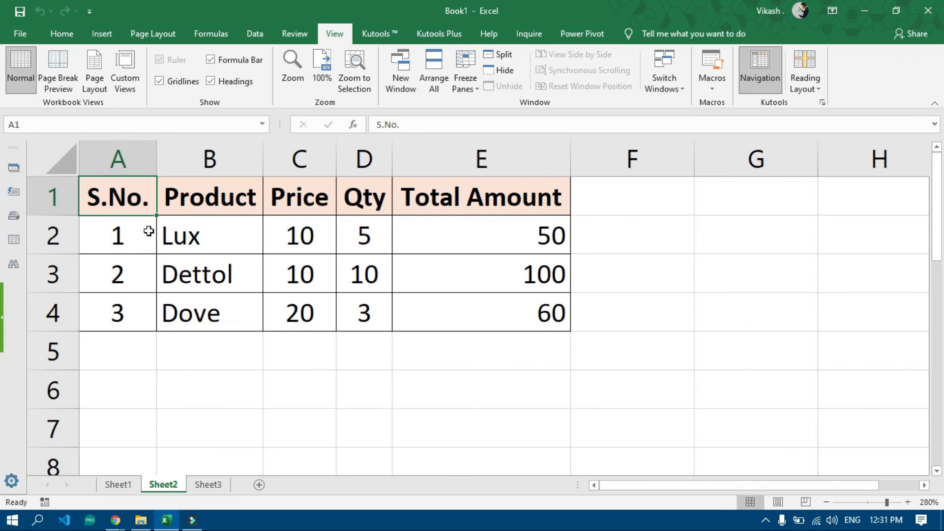
# Clear all formats from the product table A1:E4 on Sheet2, keeping its contents
pyautogui.moveTo(130, 203); pyautogui.dragTo(514, 319)
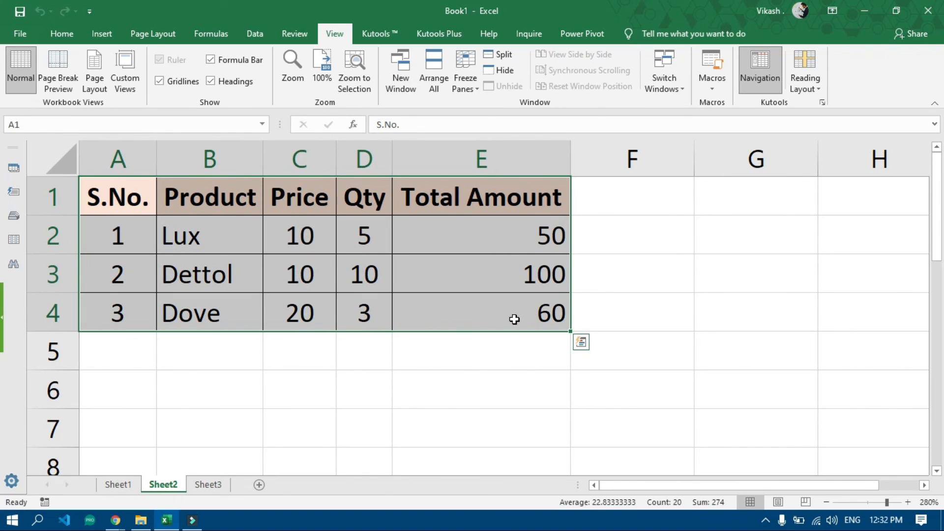
pyautogui.click(62, 34)
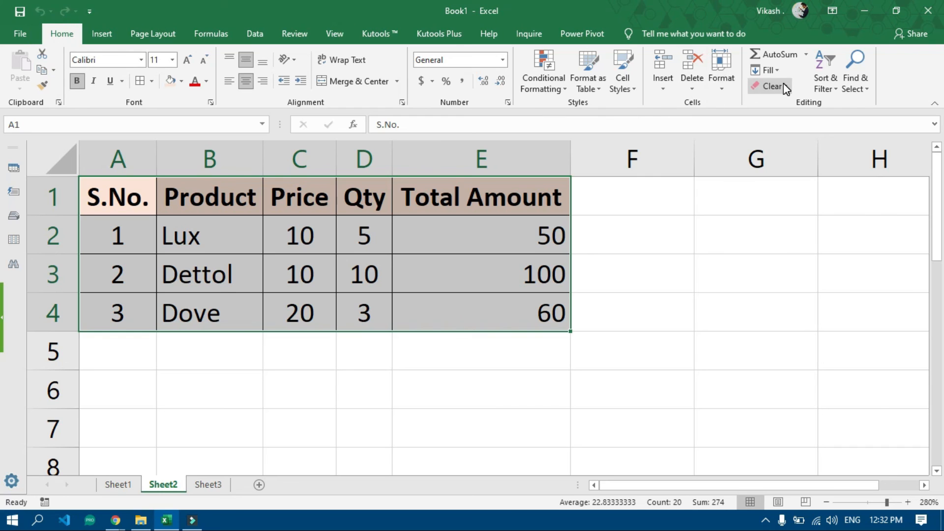
pyautogui.click(785, 84)
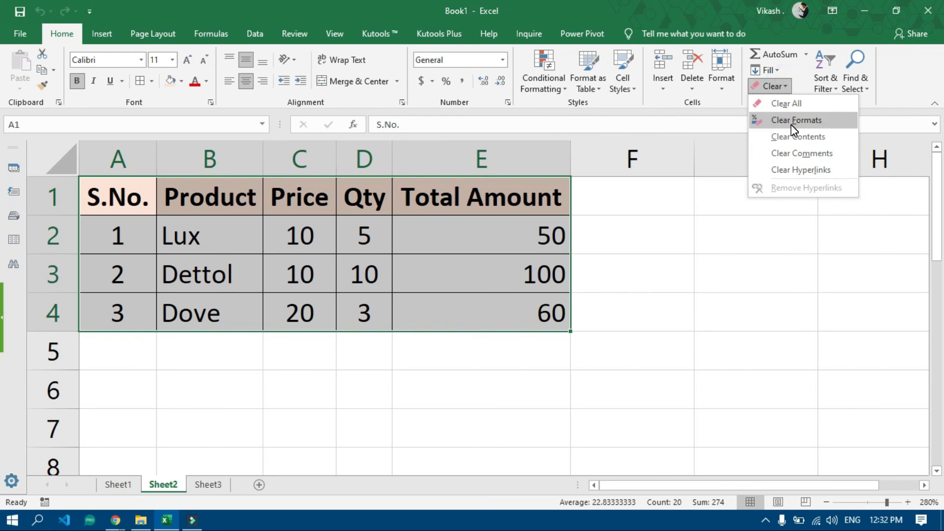
pyautogui.click(793, 122)
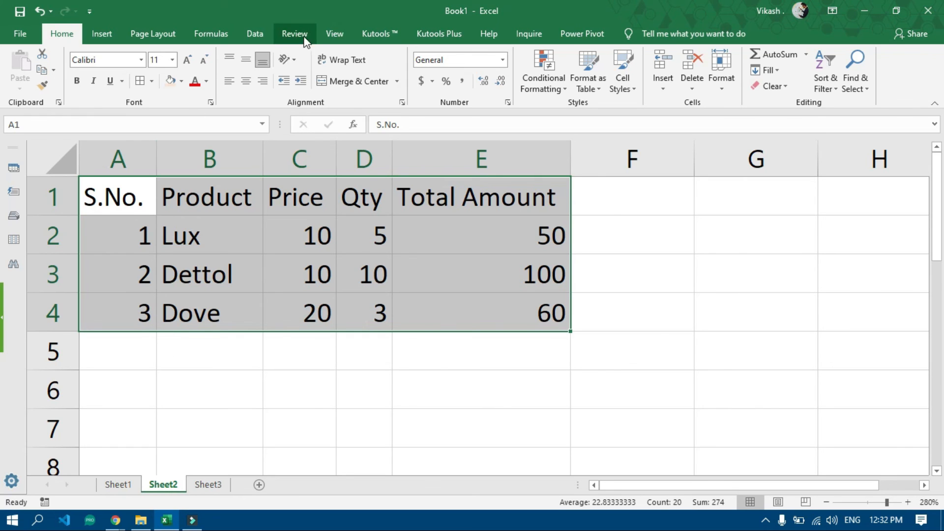
# View the list of recorded macros and close it without running one
pyautogui.click(334, 35)
pyautogui.click(711, 85)
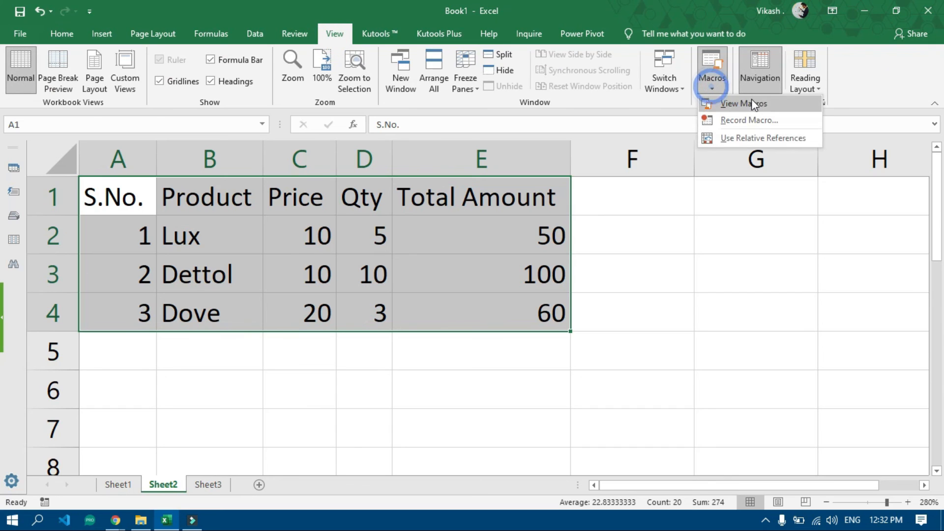
pyautogui.click(752, 97)
pyautogui.click(589, 259)
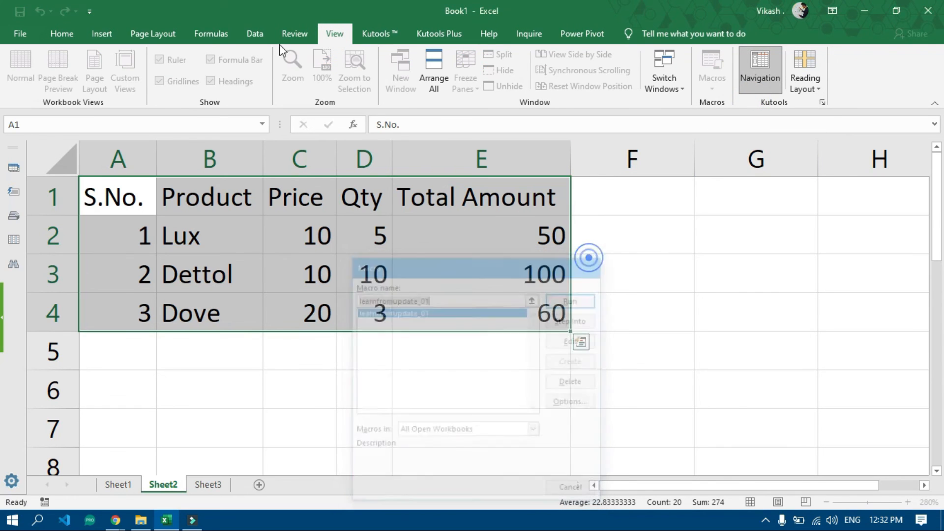
# Reformat the cleared product table A1:E4 on Sheet2 by running the learnfromupdate_01 macro on it
pyautogui.click(61, 34)
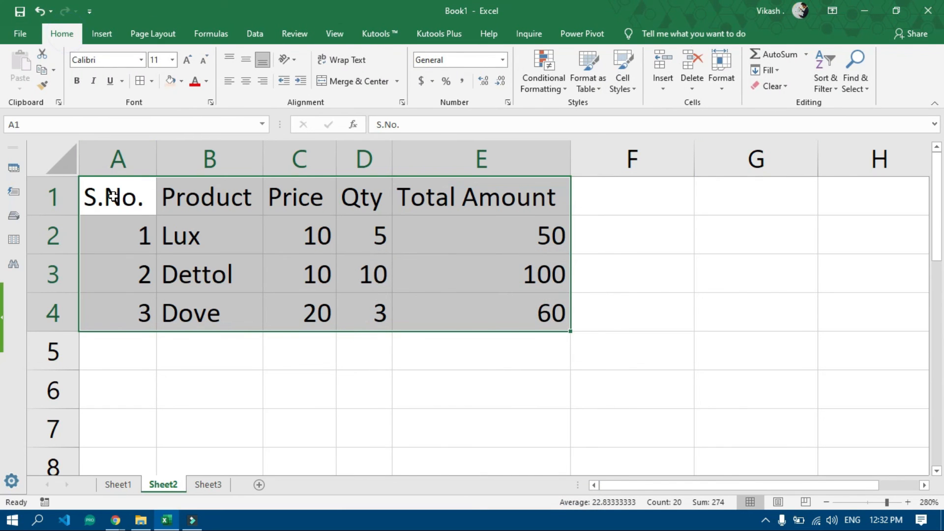
pyautogui.moveTo(113, 197); pyautogui.dragTo(487, 326)
pyautogui.hotkey('ctrl', 'q')
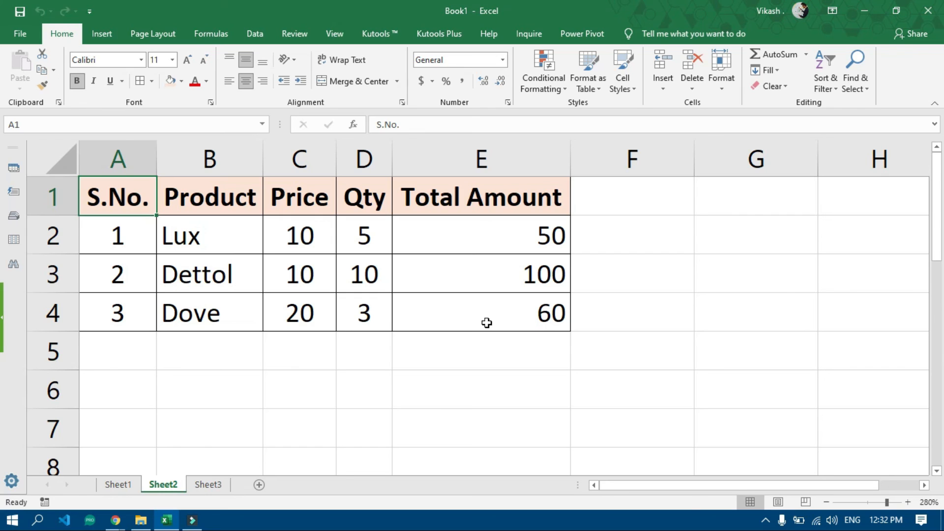
# Delete the learnfromupdate_01 macro from the list of macros in all open workbooks
pyautogui.click(335, 34)
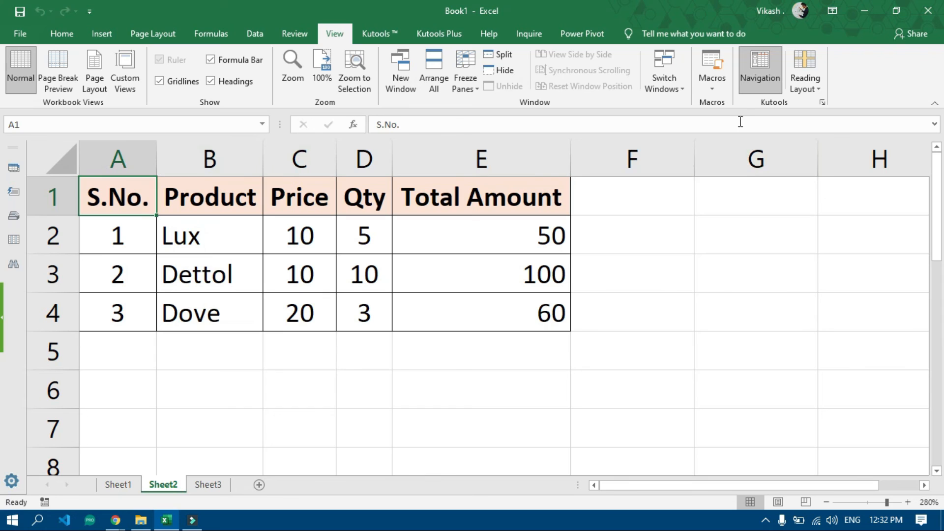
pyautogui.click(713, 88)
pyautogui.click(730, 102)
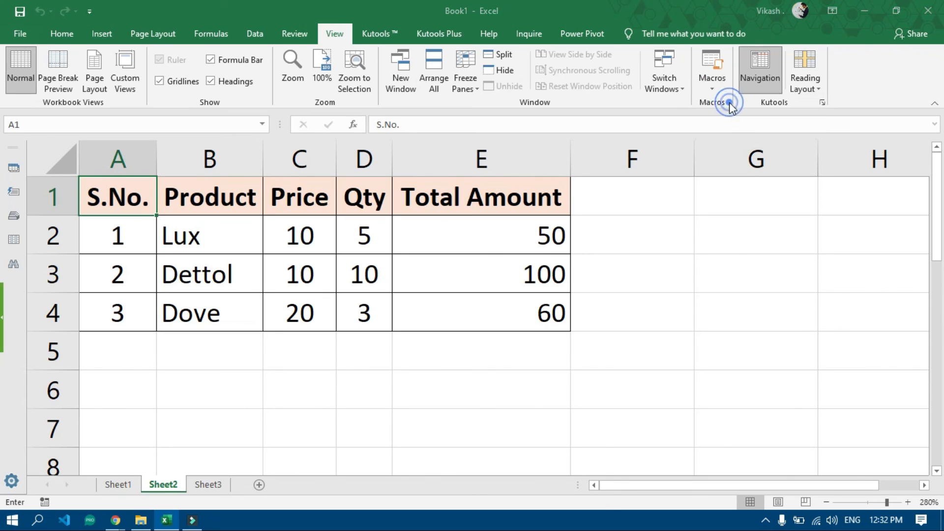
pyautogui.moveTo(453, 267); pyautogui.dragTo(513, 94)
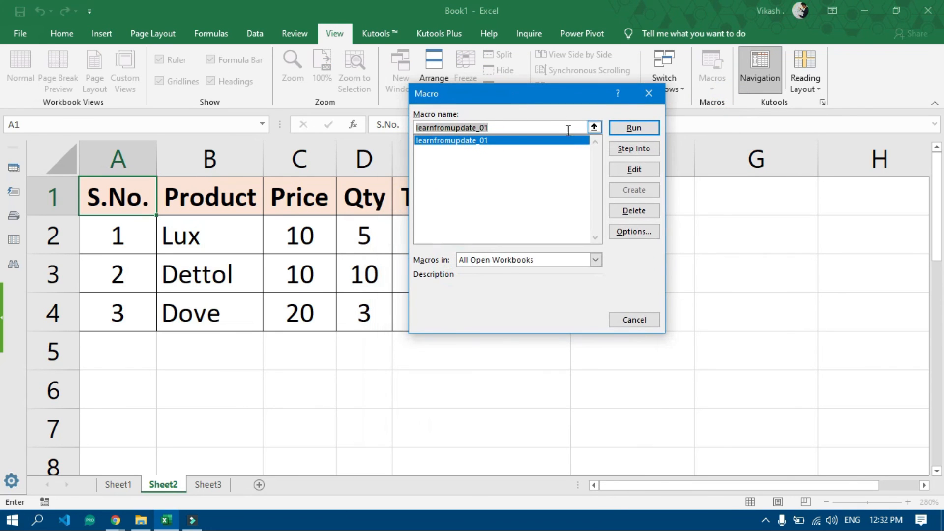
pyautogui.click(632, 212)
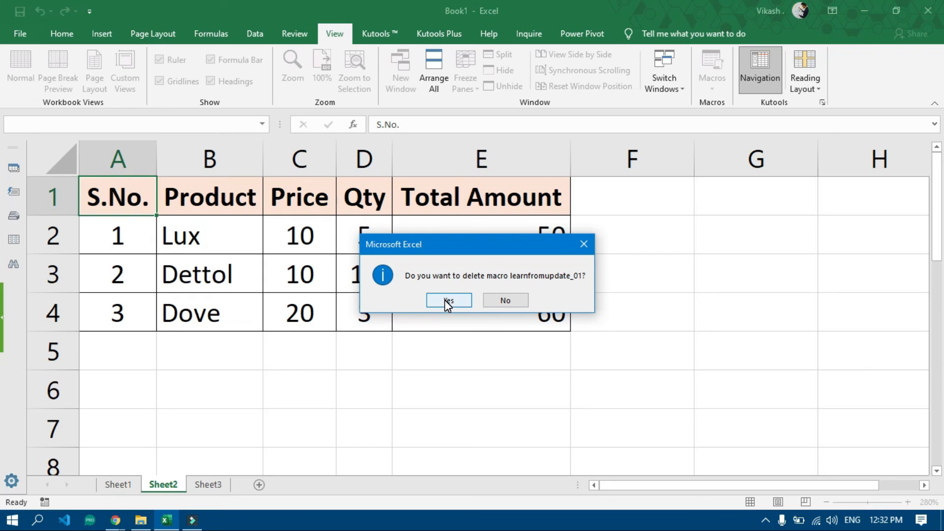
pyautogui.click(448, 301)
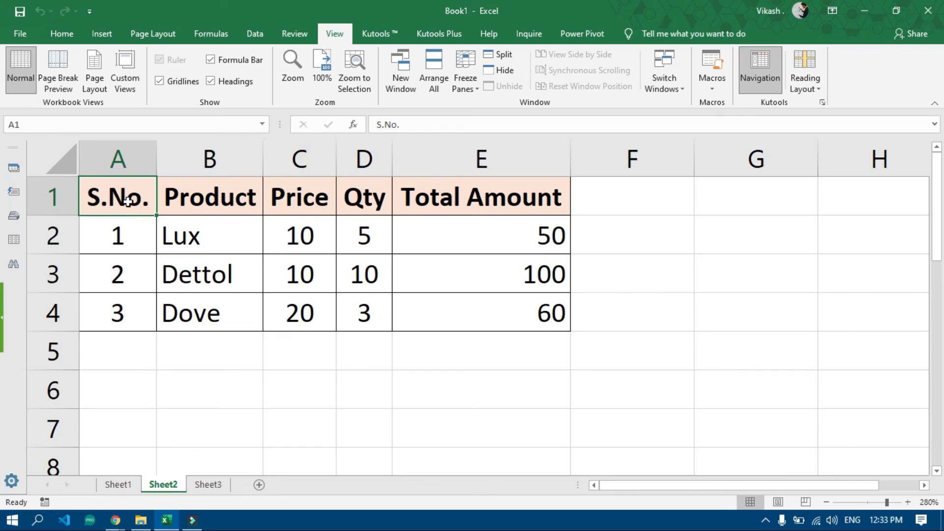
# Select the formatted product table A1:E4 on Sheet2
pyautogui.moveTo(128, 202); pyautogui.dragTo(512, 329)
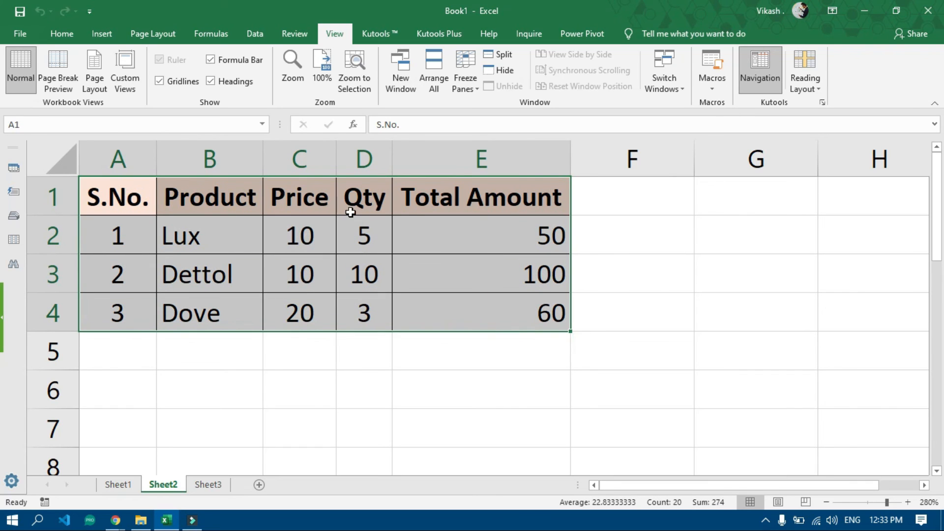